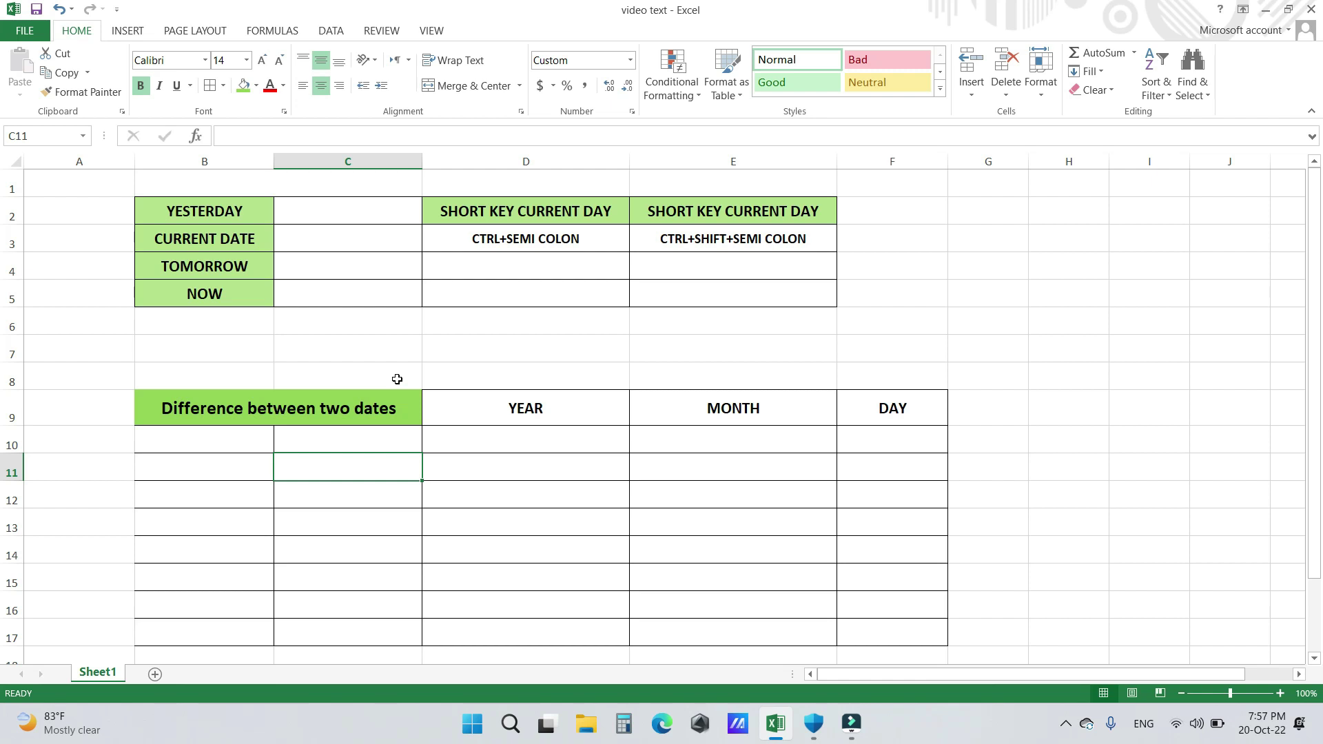
Enter =TODAY() in C3 so the current date shows 20/10/2022
{"action": "left_click", "coordinate": [325, 248]}
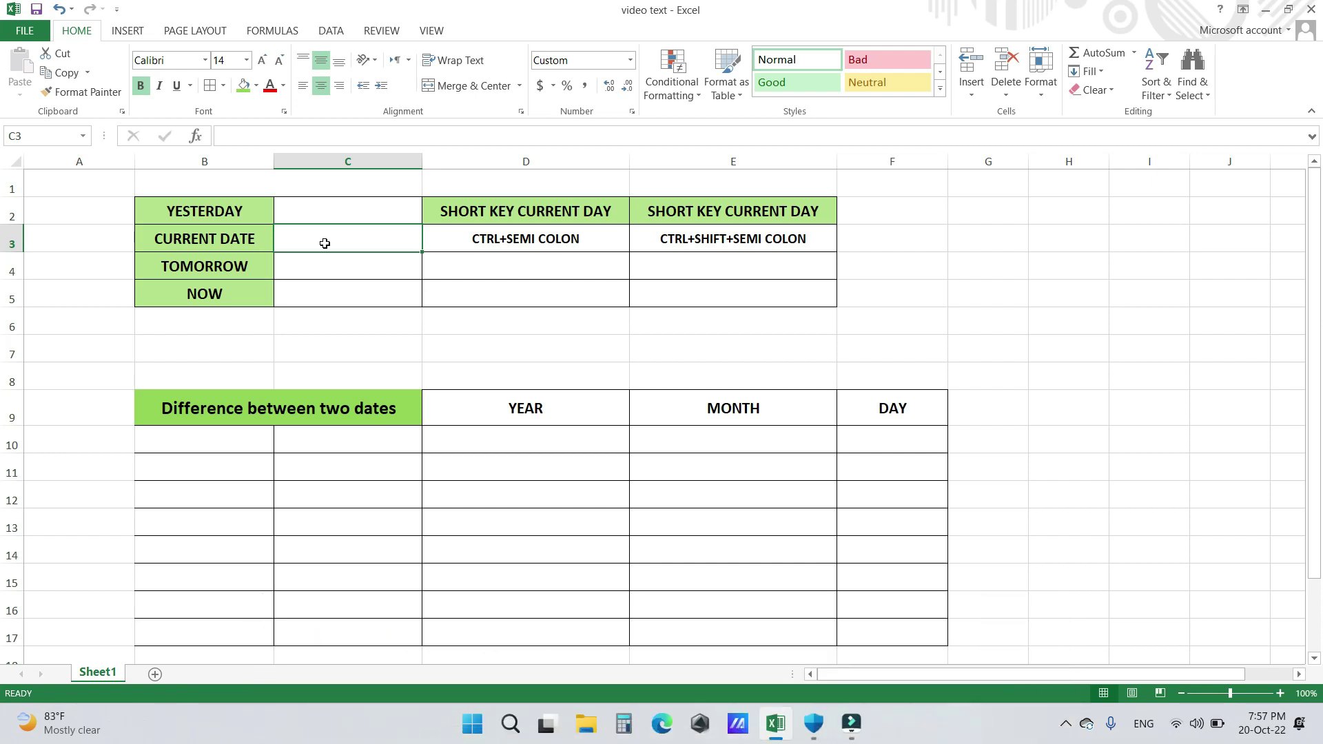
{"action": "type", "text": "="}
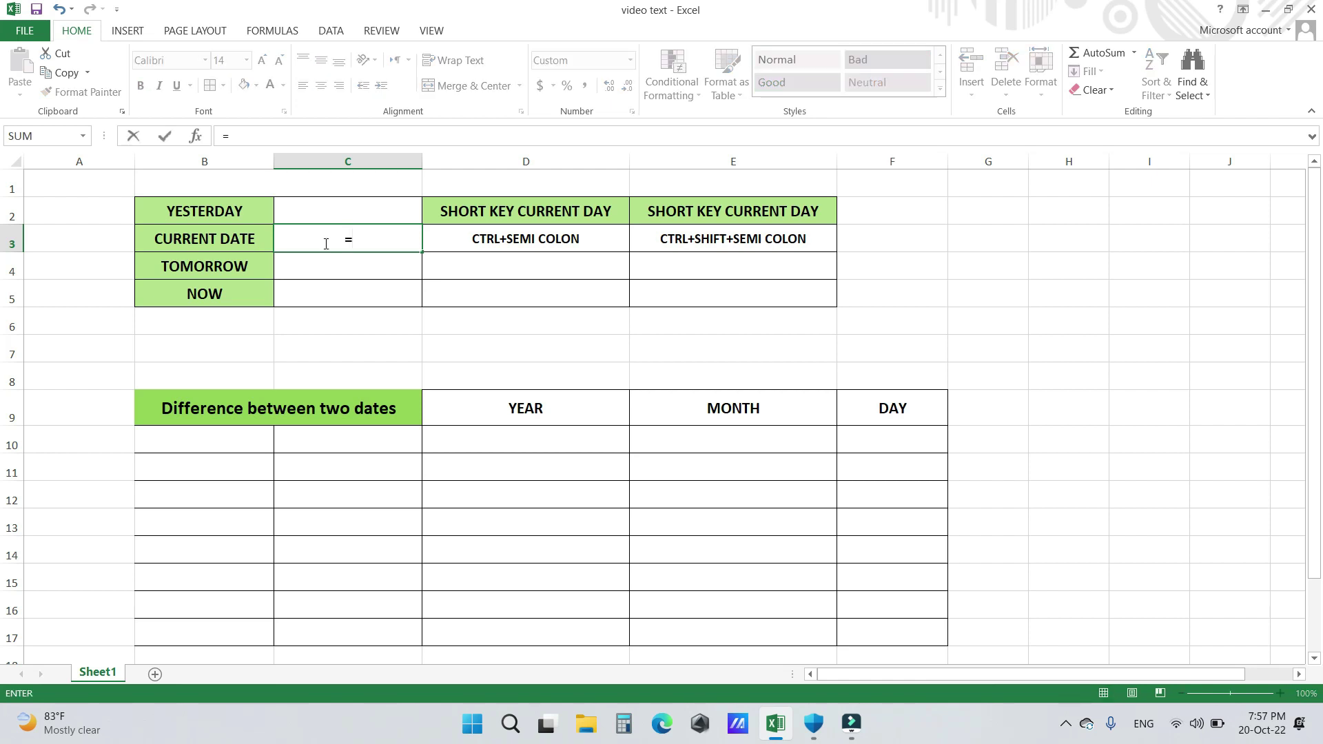
{"action": "type", "text": "TODAY()"}
{"action": "key", "text": "Return"}
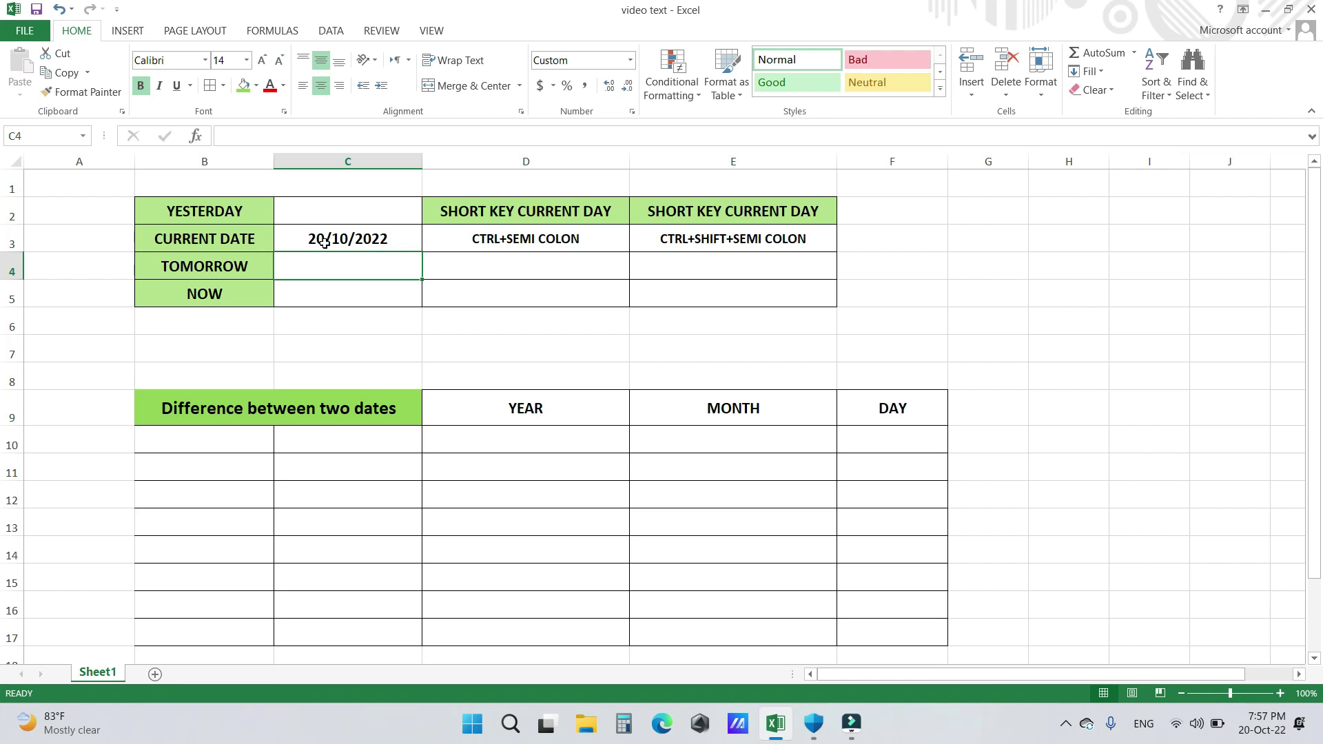
Enter =TODAY()-1 in C2 to show yesterday's date, 19/10/2022
{"action": "left_click", "coordinate": [385, 213]}
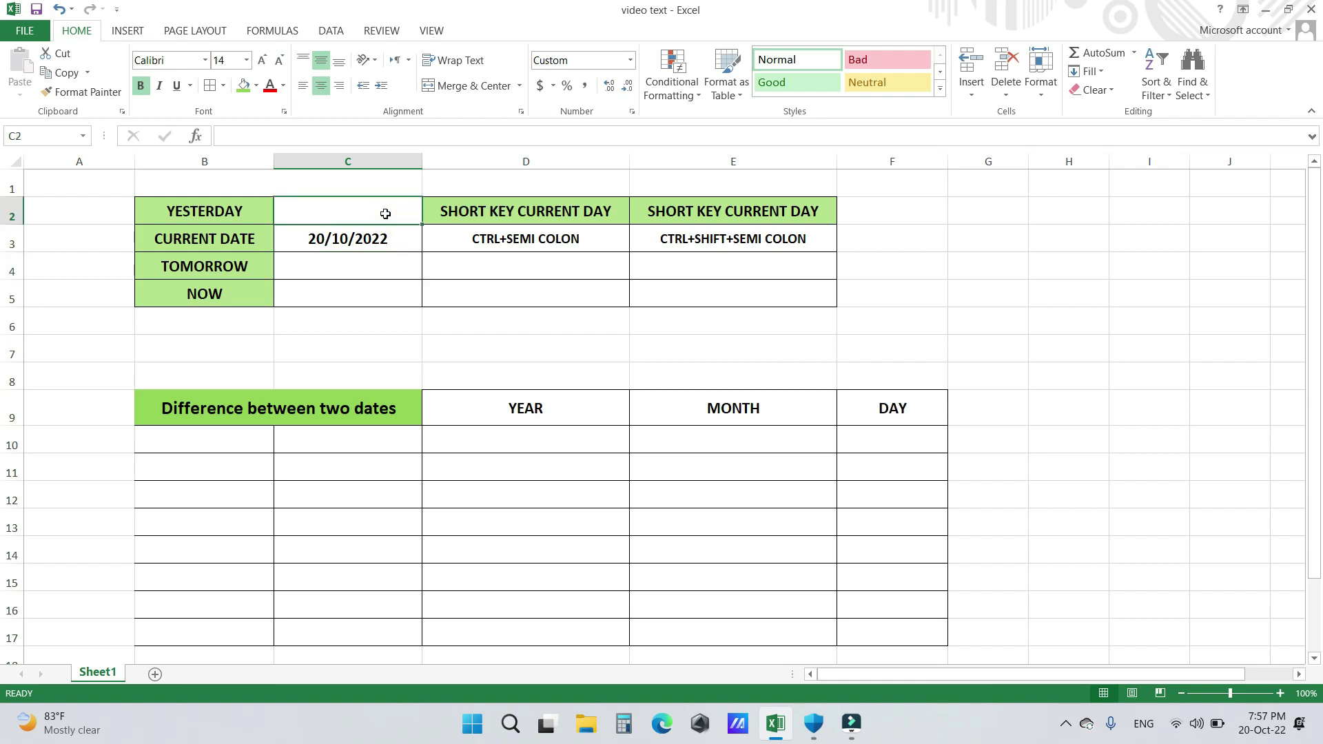
{"action": "type", "text": "="}
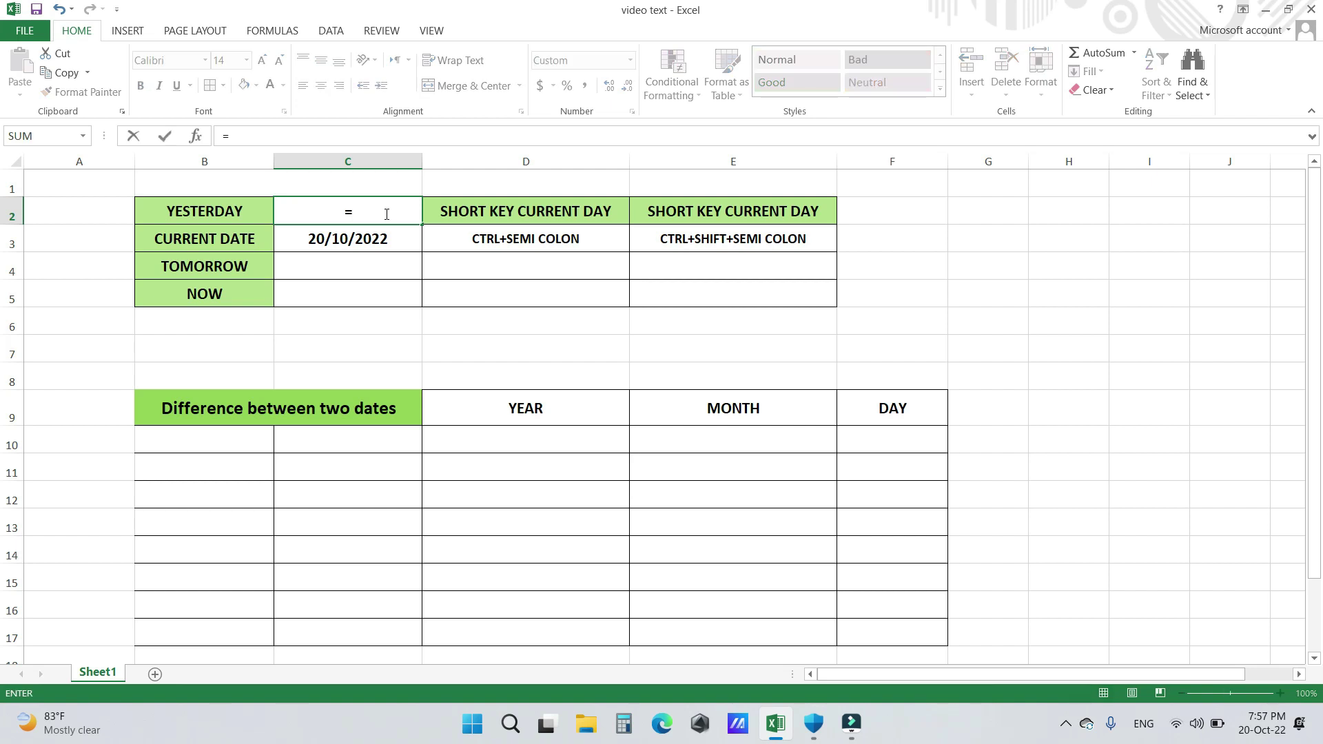
{"action": "type", "text": "T"}
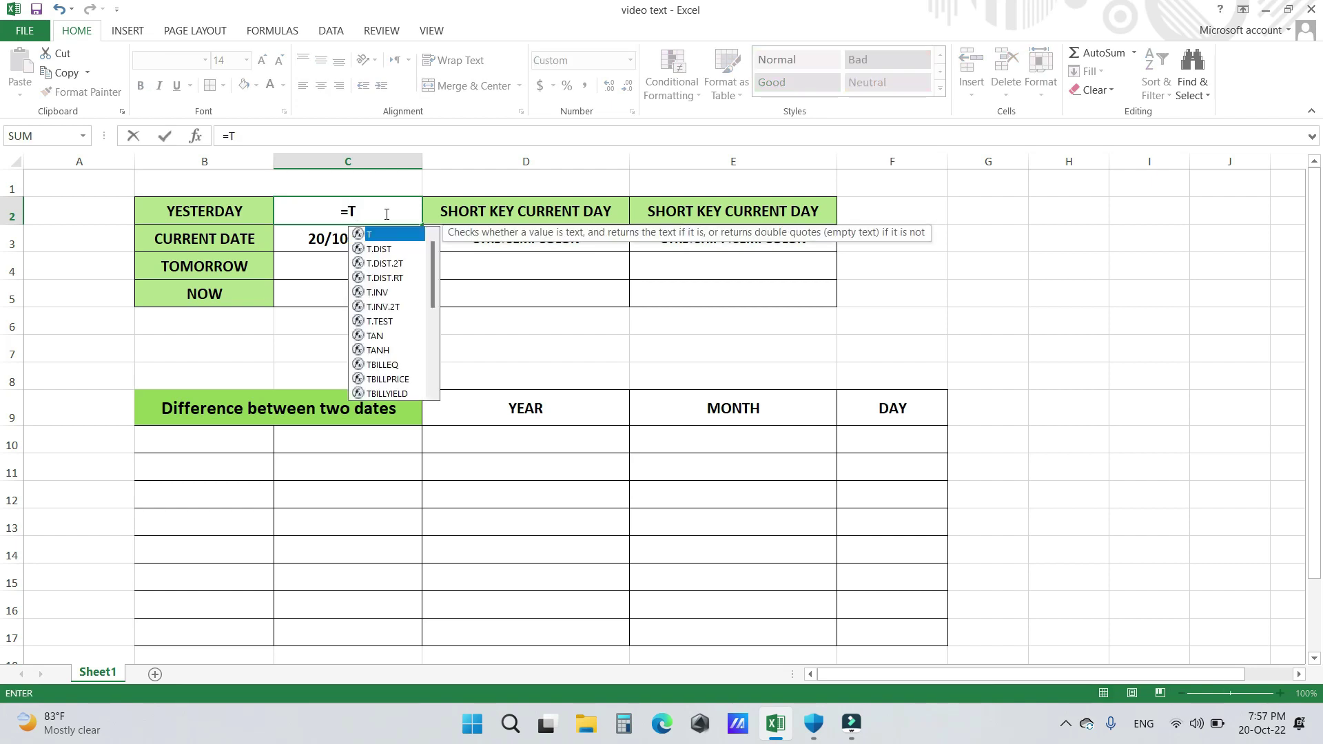
{"action": "type", "text": "ODAY"}
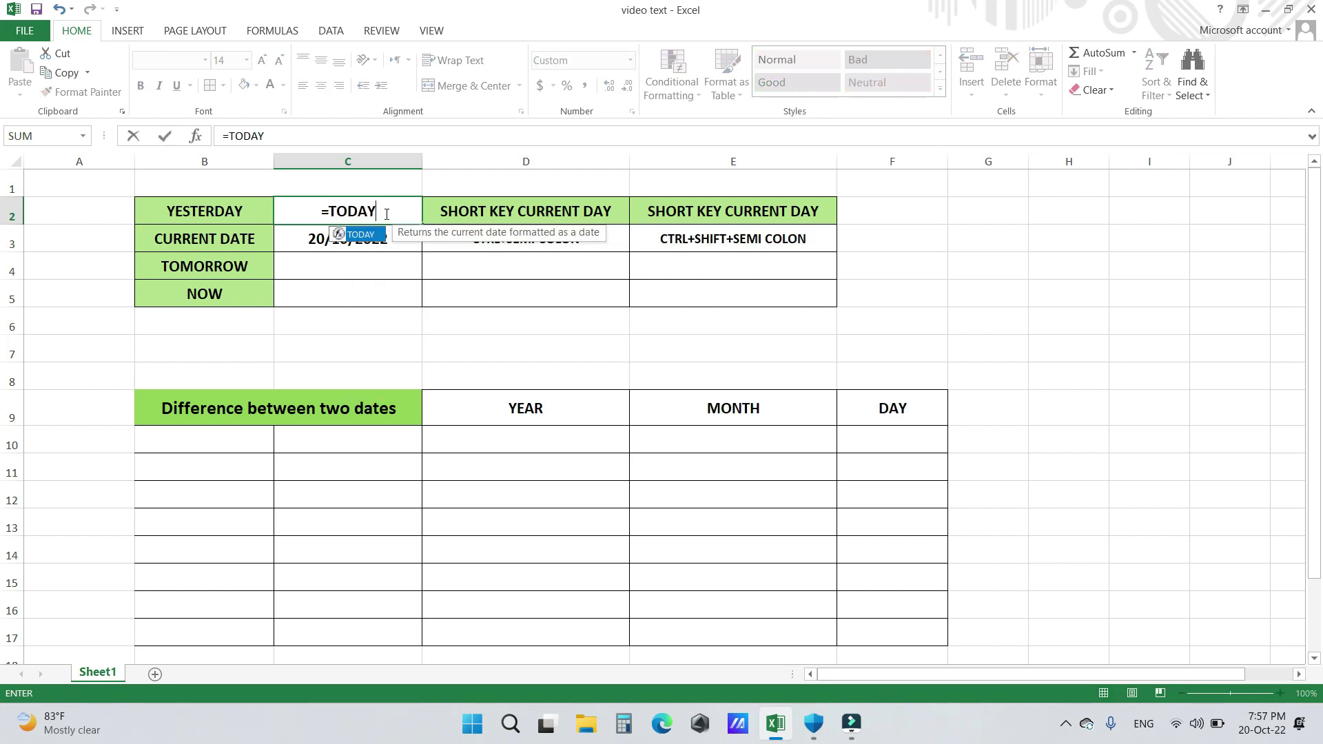
{"action": "type", "text": "()"}
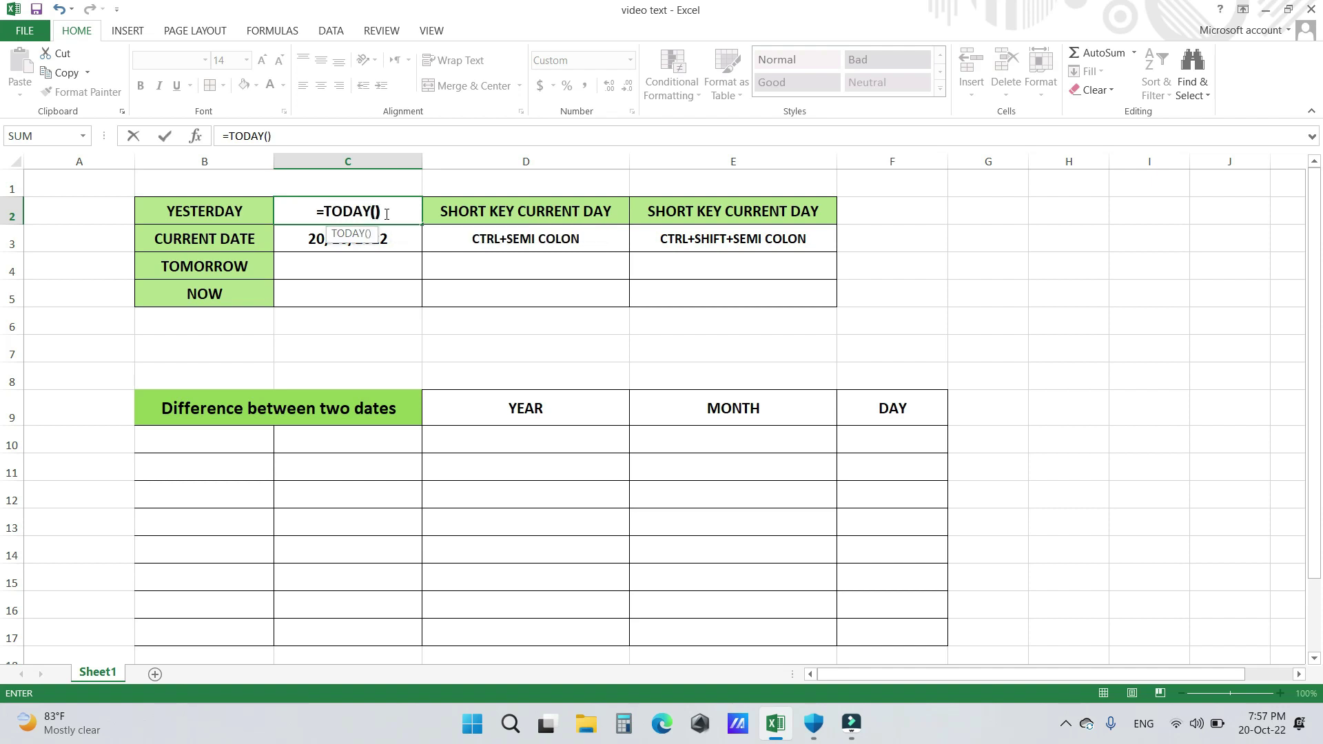
{"action": "type", "text": "-1"}
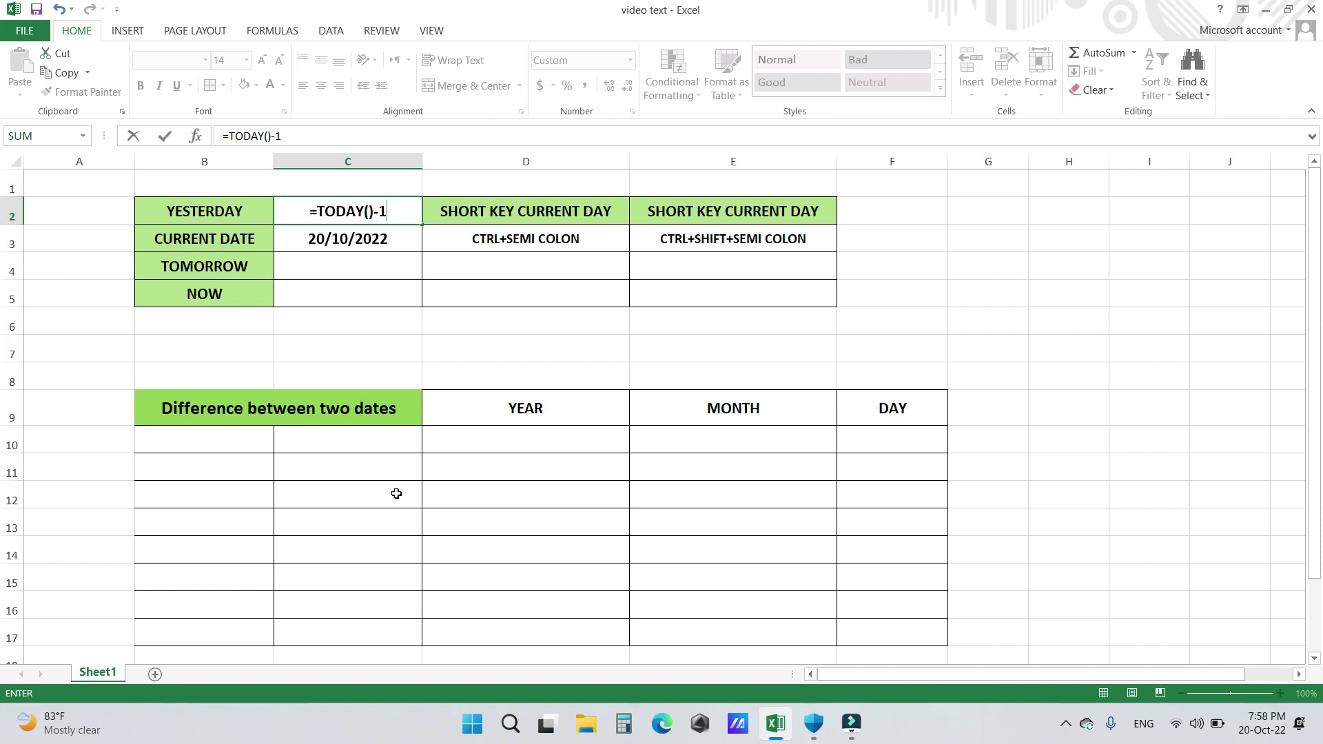
{"action": "key", "text": "Return"}
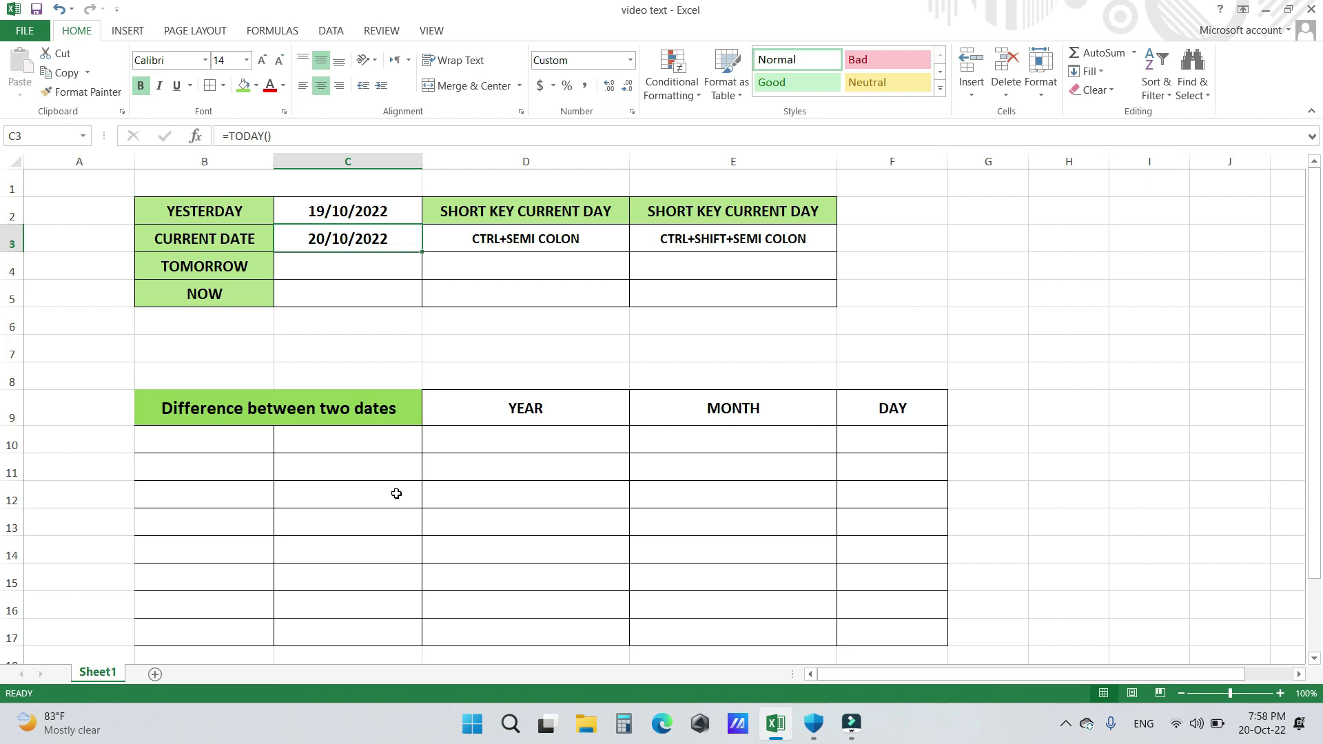
Enter =TODAY()+1 in C4 to show tomorrow's date, 21/10/2022
{"action": "left_click", "coordinate": [339, 272]}
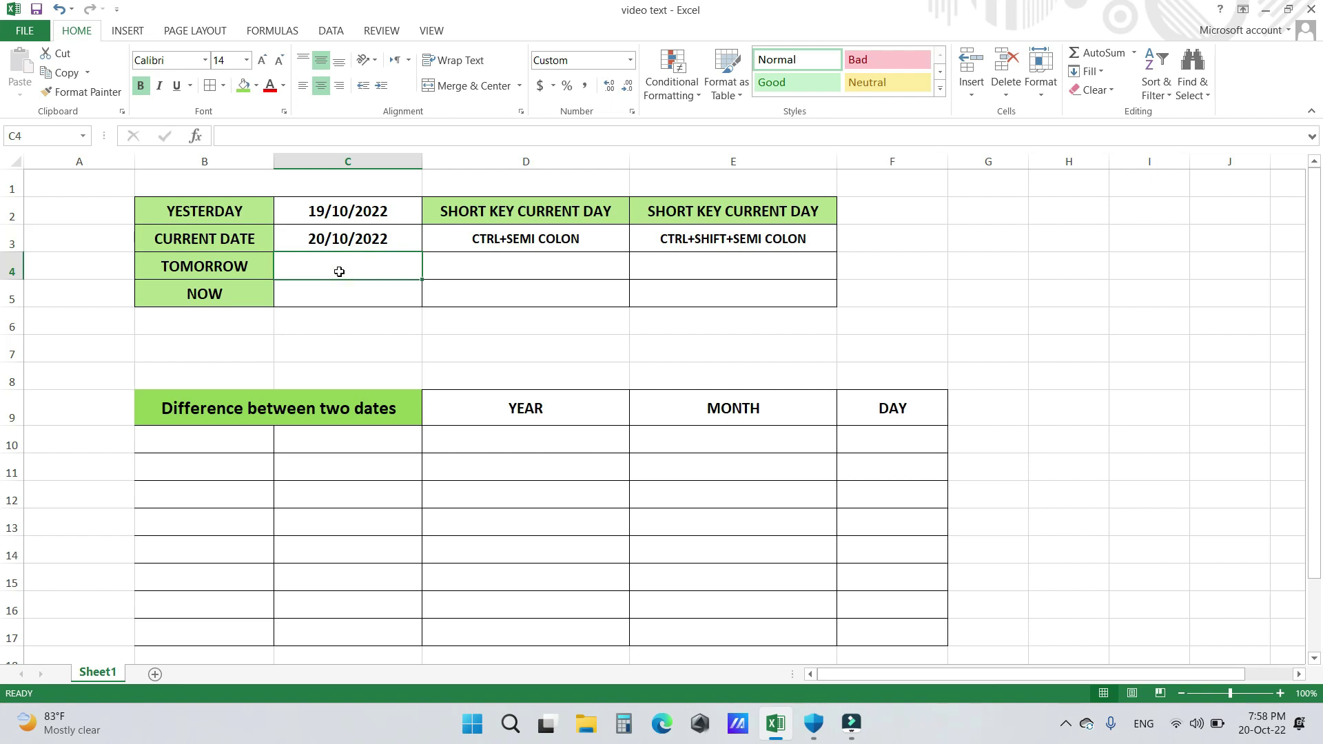
{"action": "type", "text": "="}
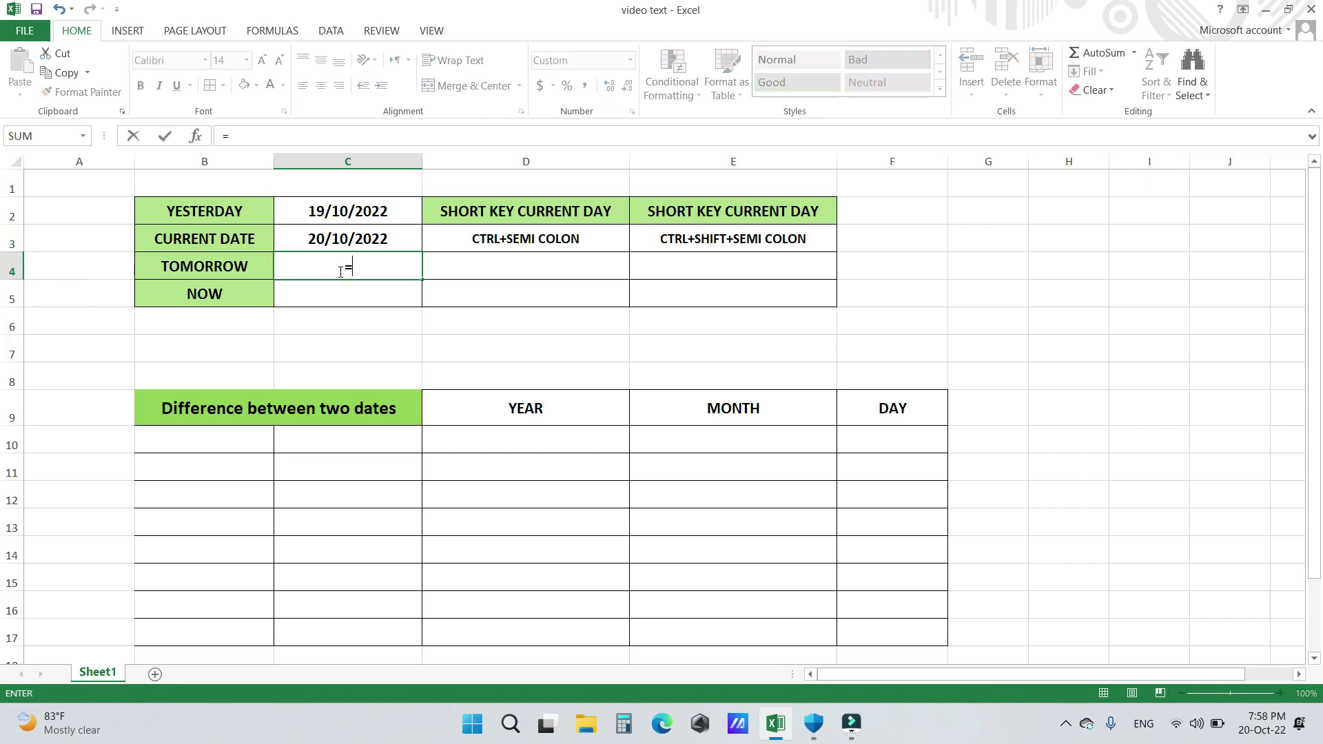
{"action": "type", "text": "TODAY"}
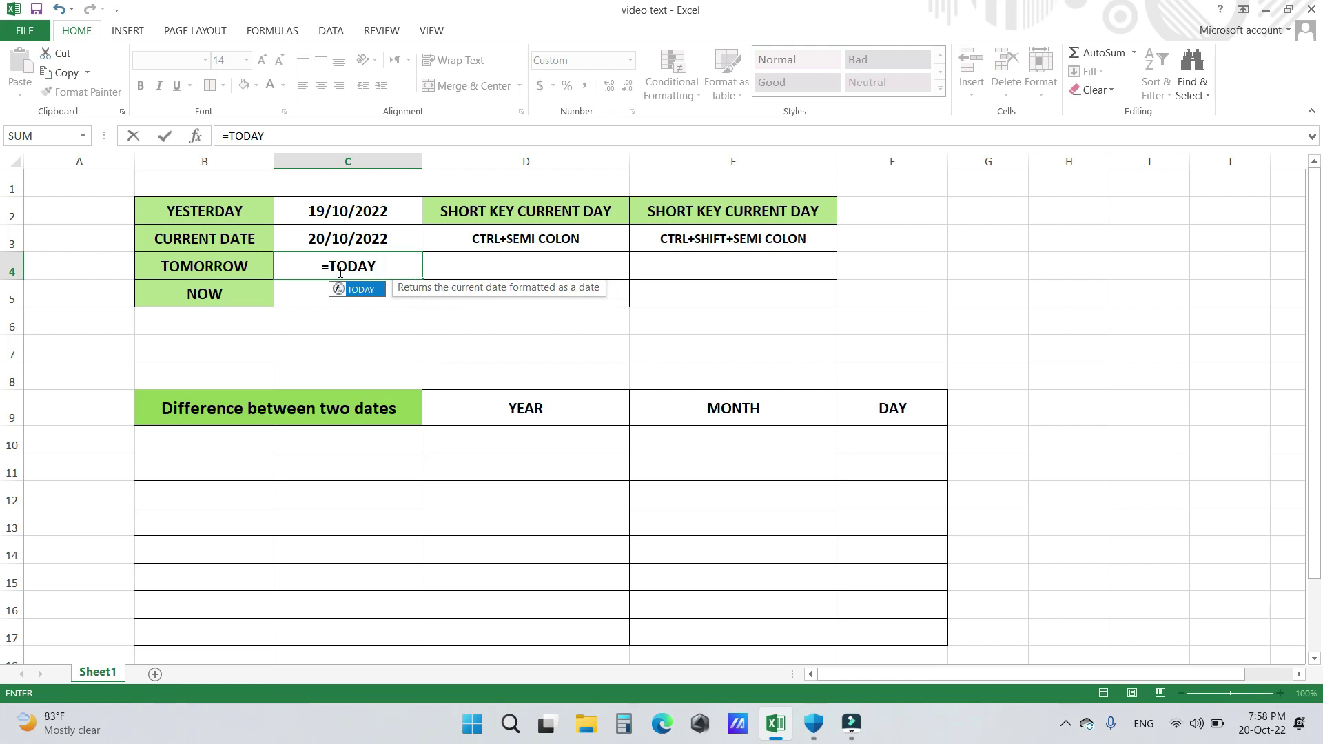
{"action": "type", "text": "()+1"}
{"action": "key", "text": "Return"}
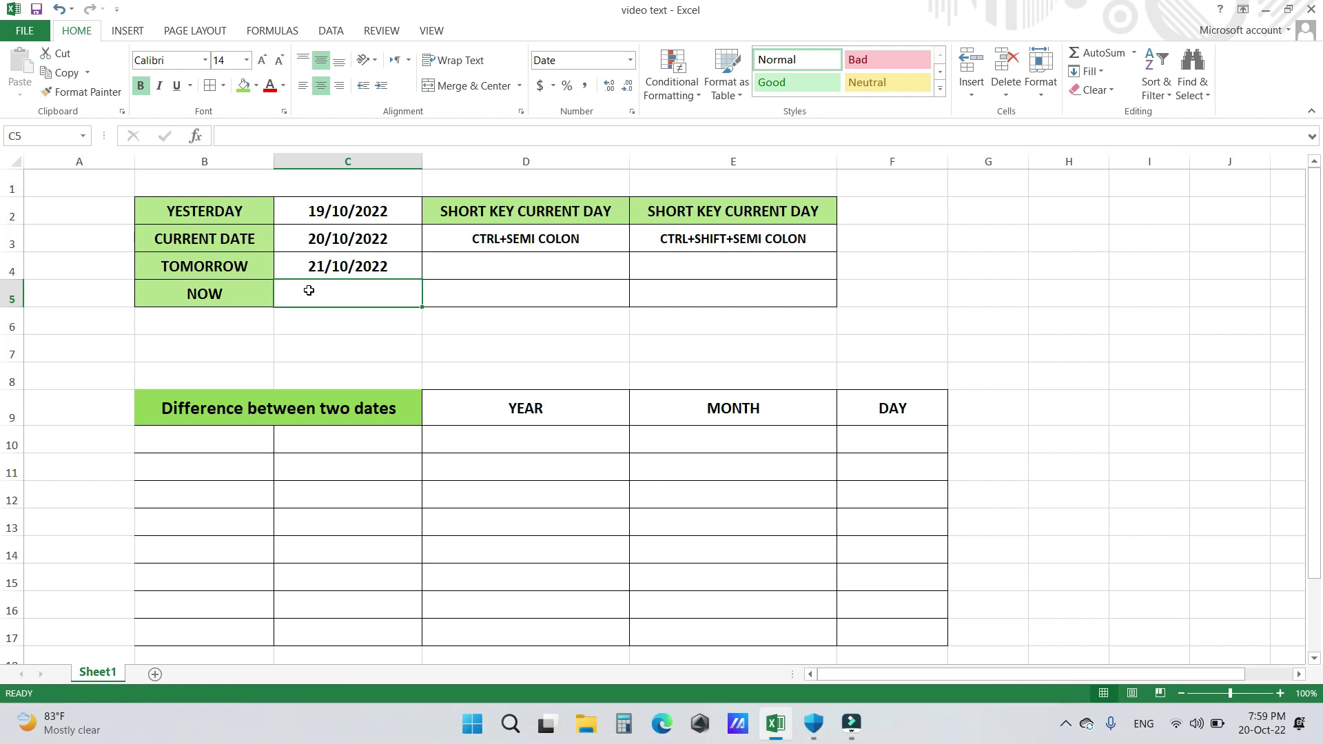
Enter =NOW() in C5 to show the current date and time, 20-10-2022 7:59 PM
{"action": "type", "text": "="}
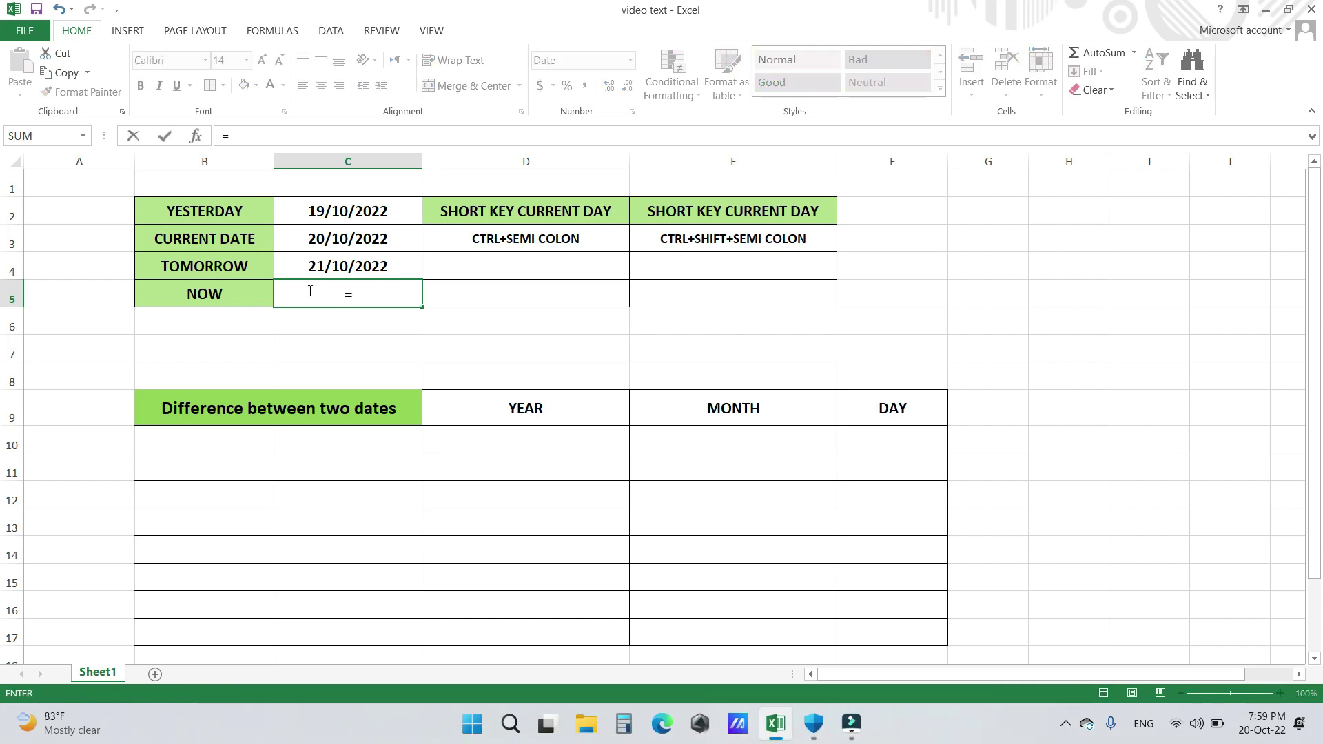
{"action": "type", "text": "NOW"}
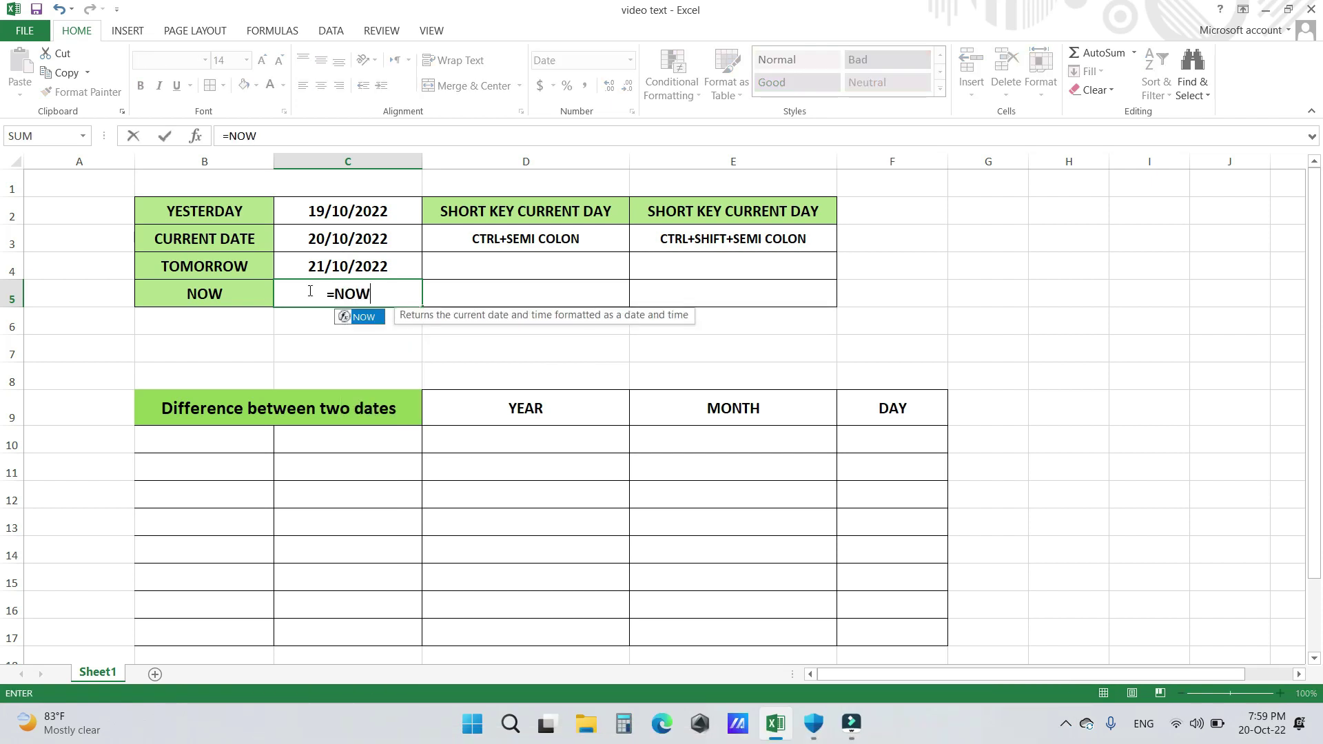
{"action": "type", "text": "()"}
{"action": "key", "text": "Return"}
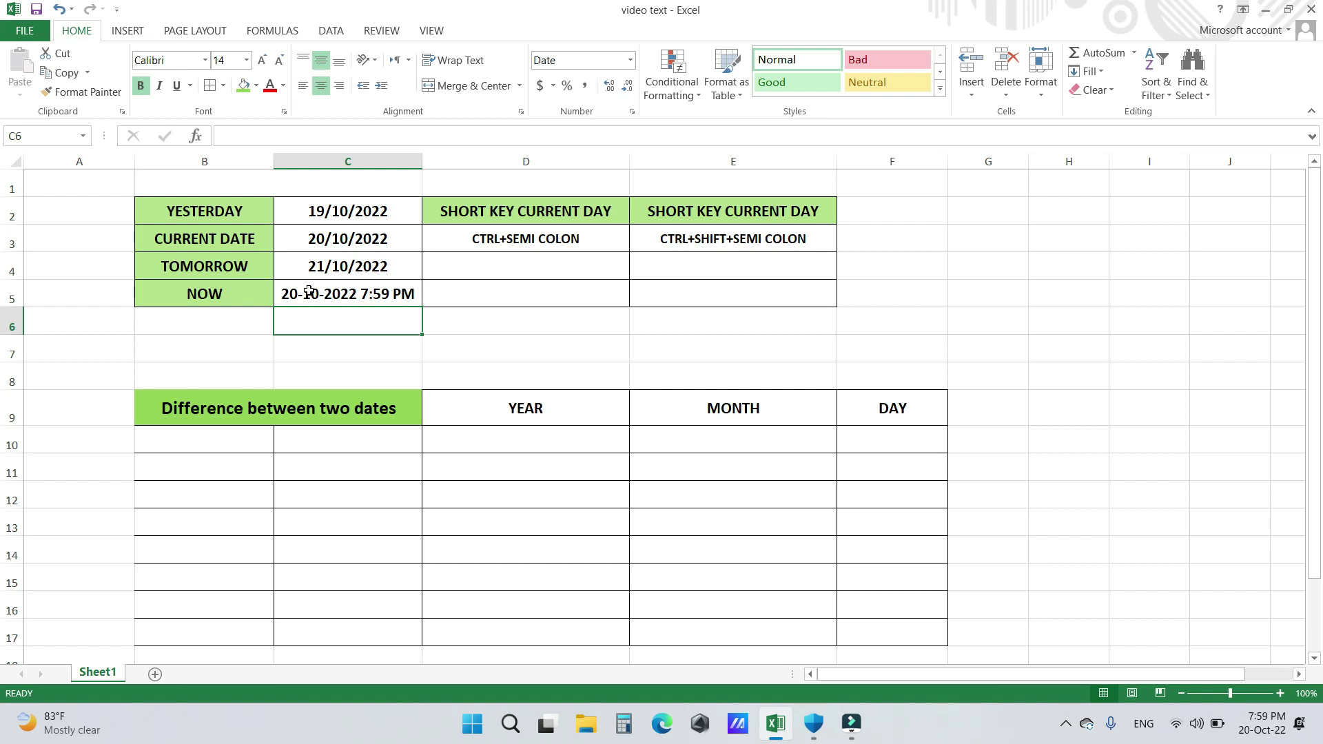
Insert a static today's date, 20/10/2022, in D4 with the Ctrl+; shortcut
{"action": "left_click", "coordinate": [527, 271]}
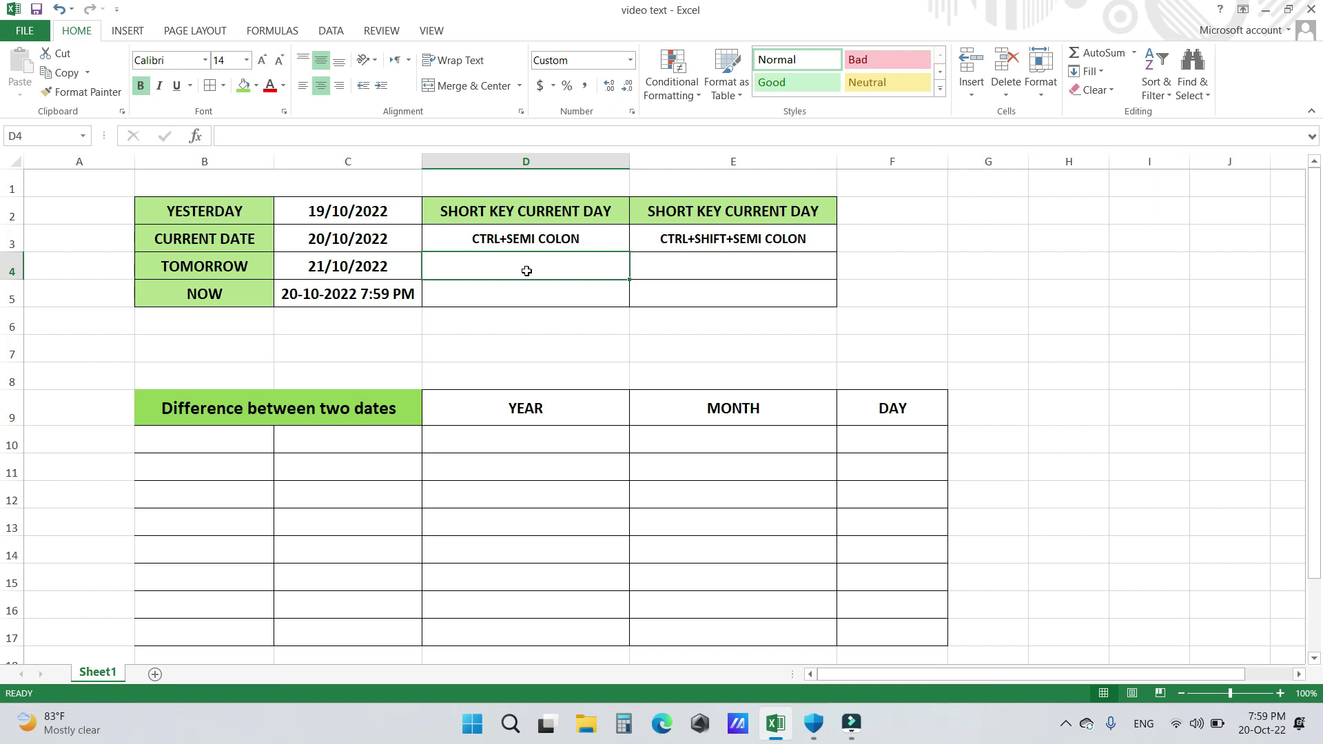
{"action": "left_click", "coordinate": [495, 268]}
{"action": "key", "text": "ctrl+semicolon"}
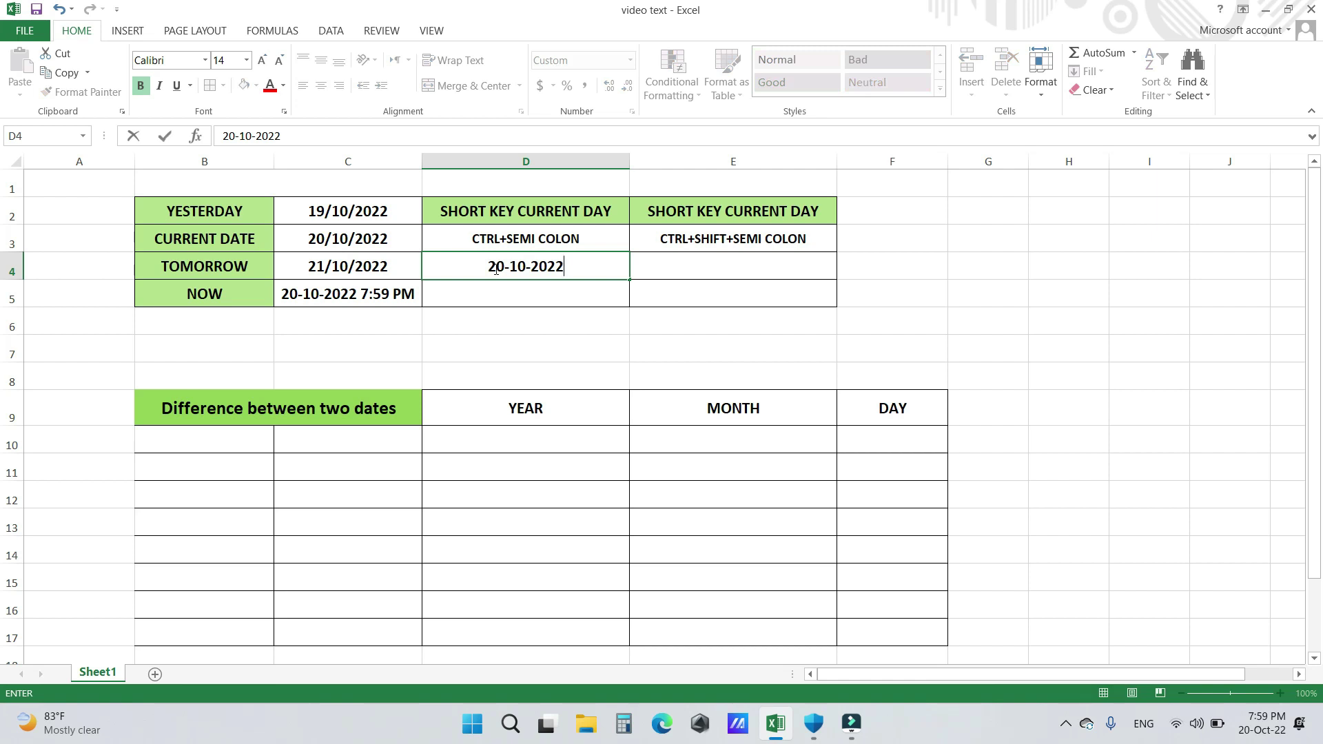
{"action": "key", "text": "Tab"}
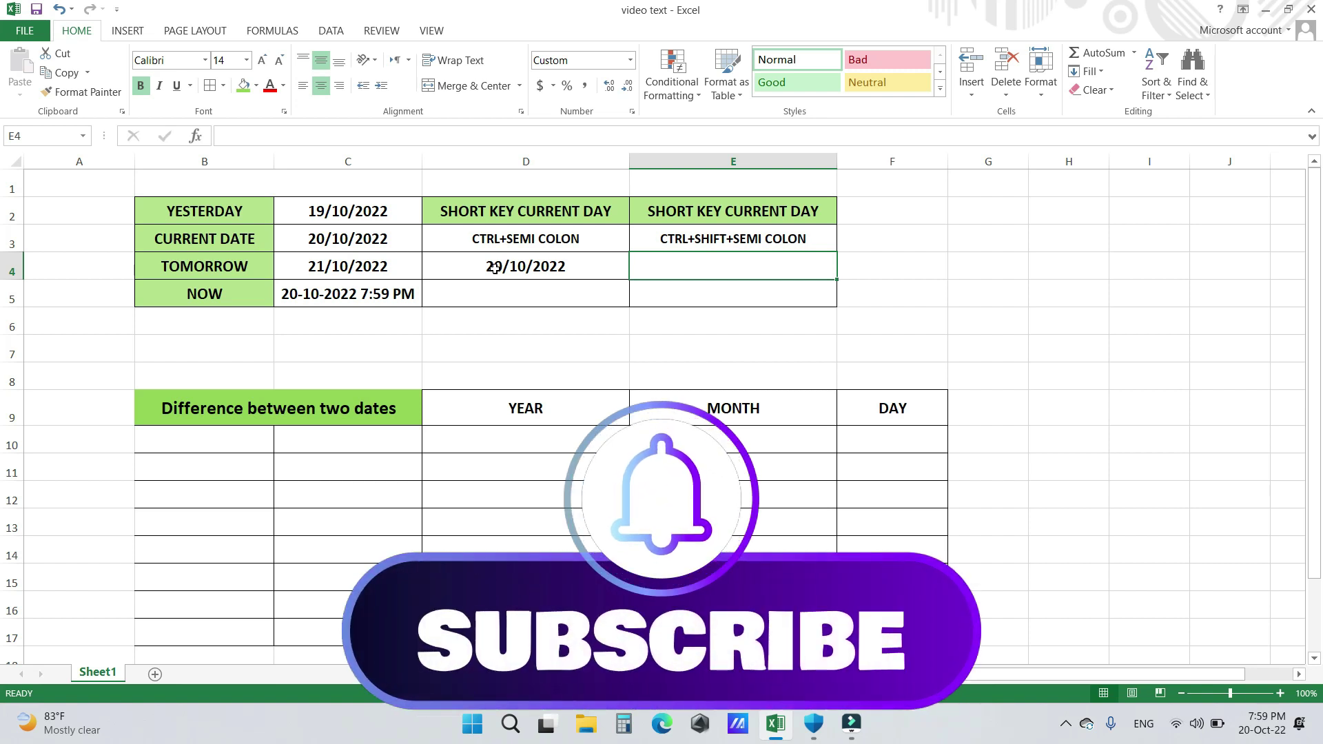
Insert a static current time, 7:59 PM, in E4 with Ctrl+Shift+;
{"action": "key", "text": "ctrl+shift+semicolon"}
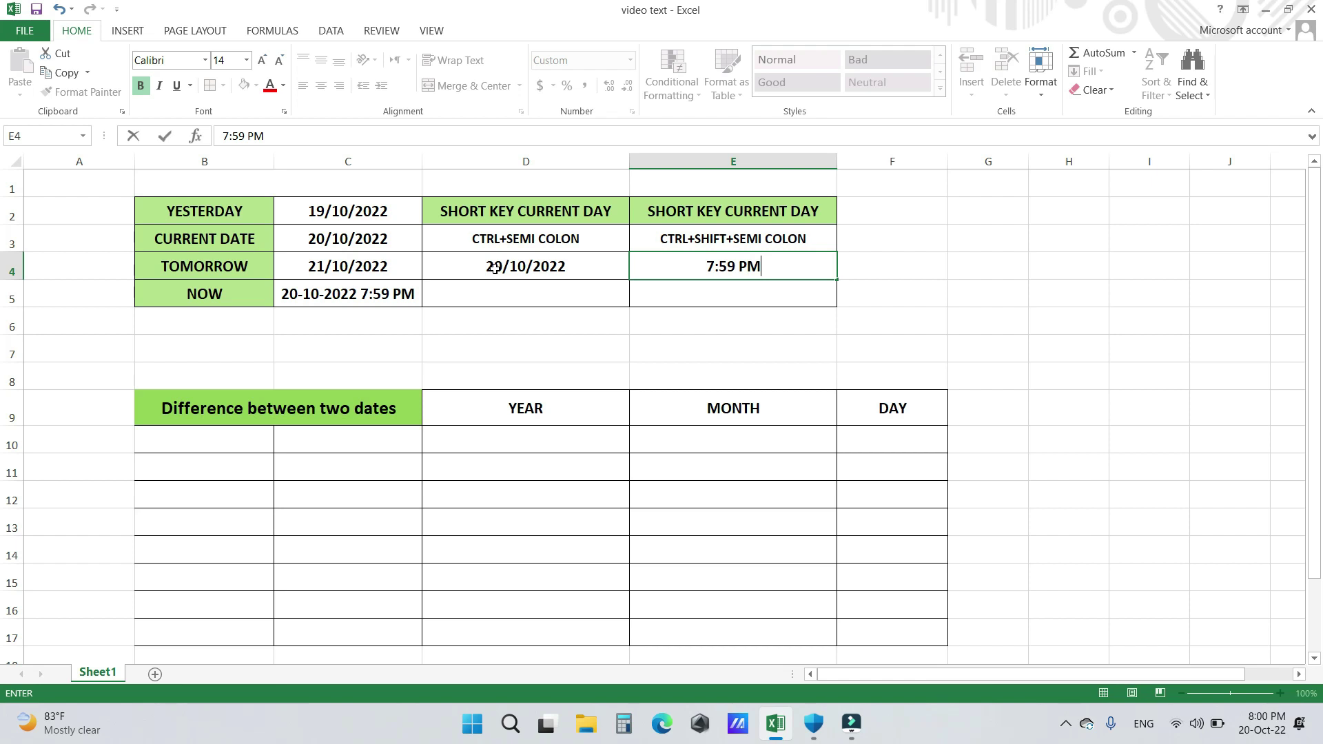
{"action": "left_click", "coordinate": [249, 445]}
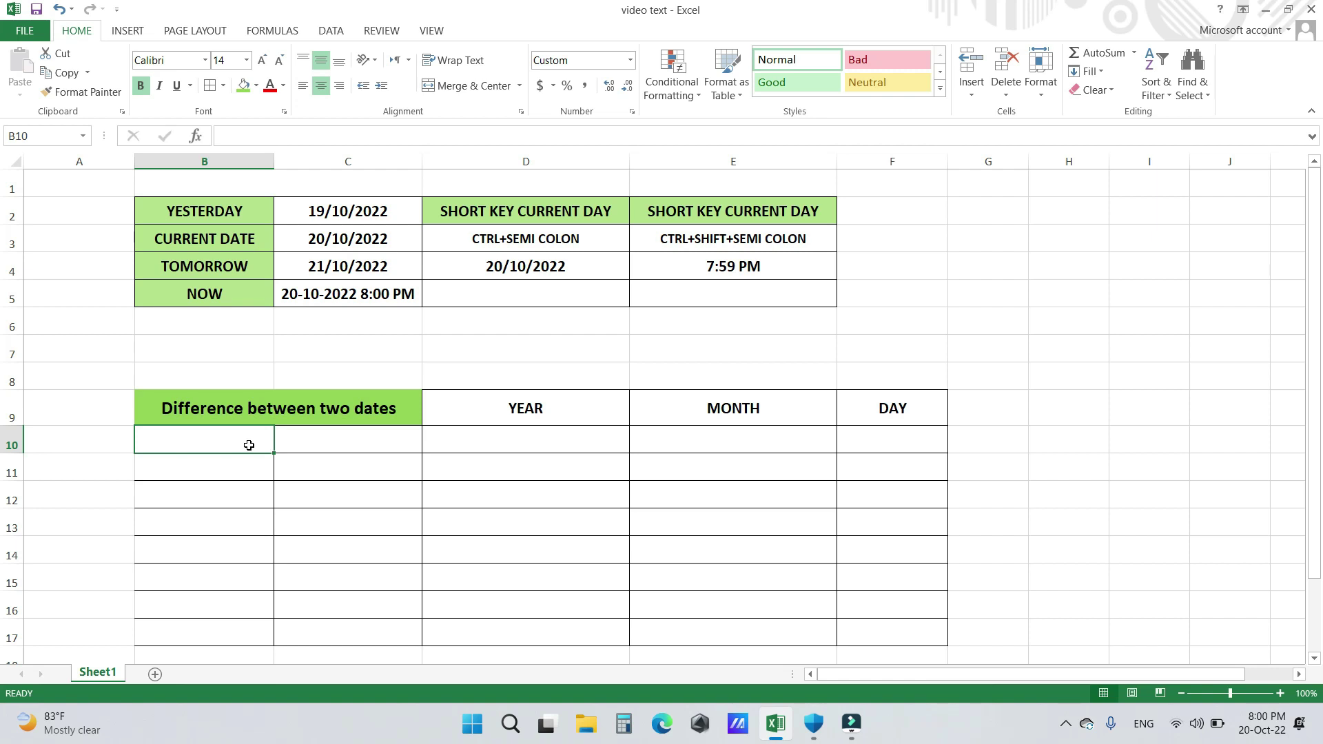
Enter the label d.o.b in B10, 10/02/1985 in B11 and 20/10/2022 in C11
{"action": "type", "text": "d.o."}
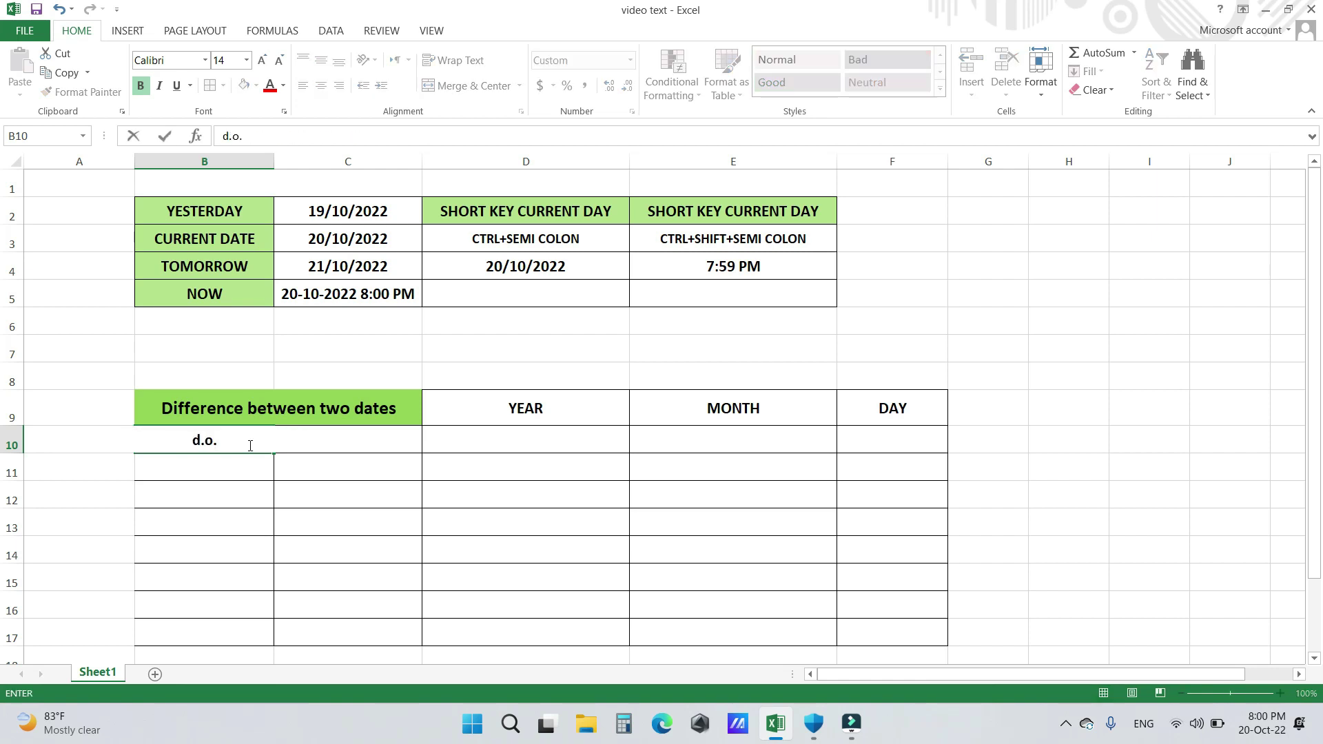
{"action": "type", "text": "b"}
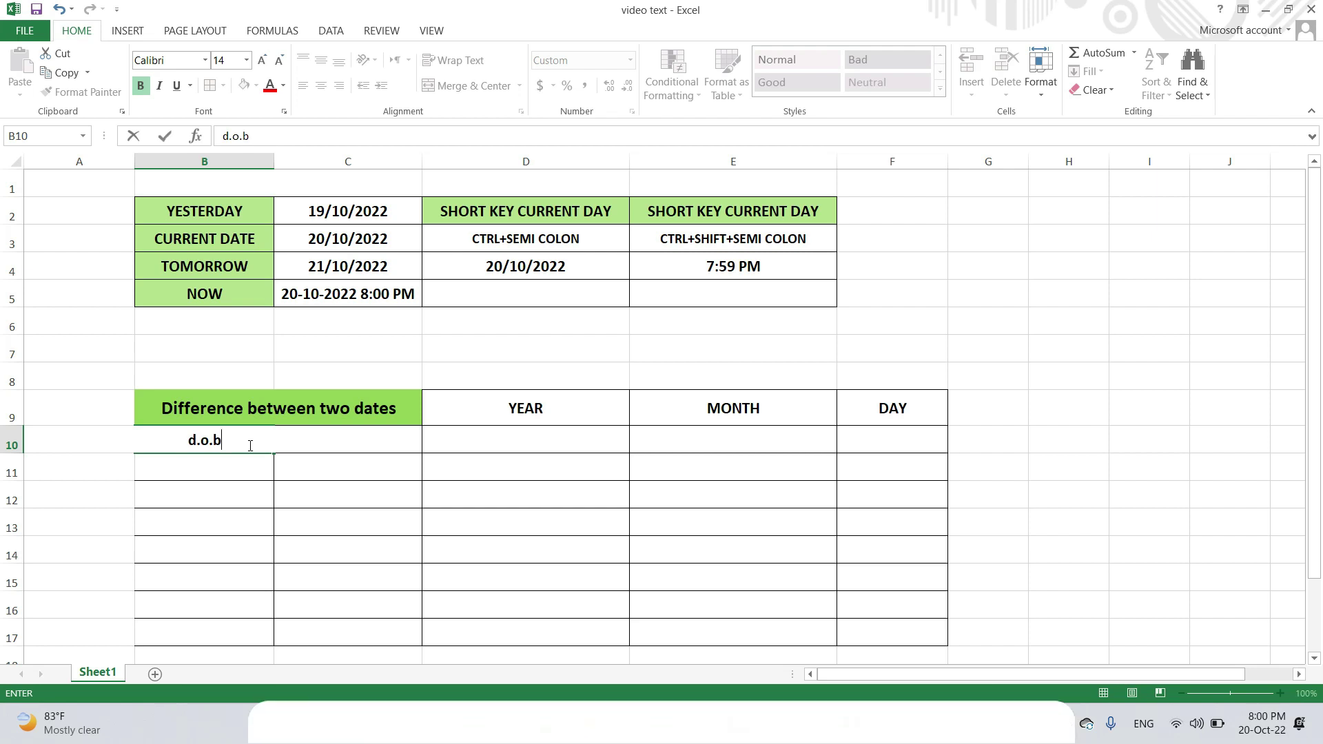
{"action": "key", "text": "Return"}
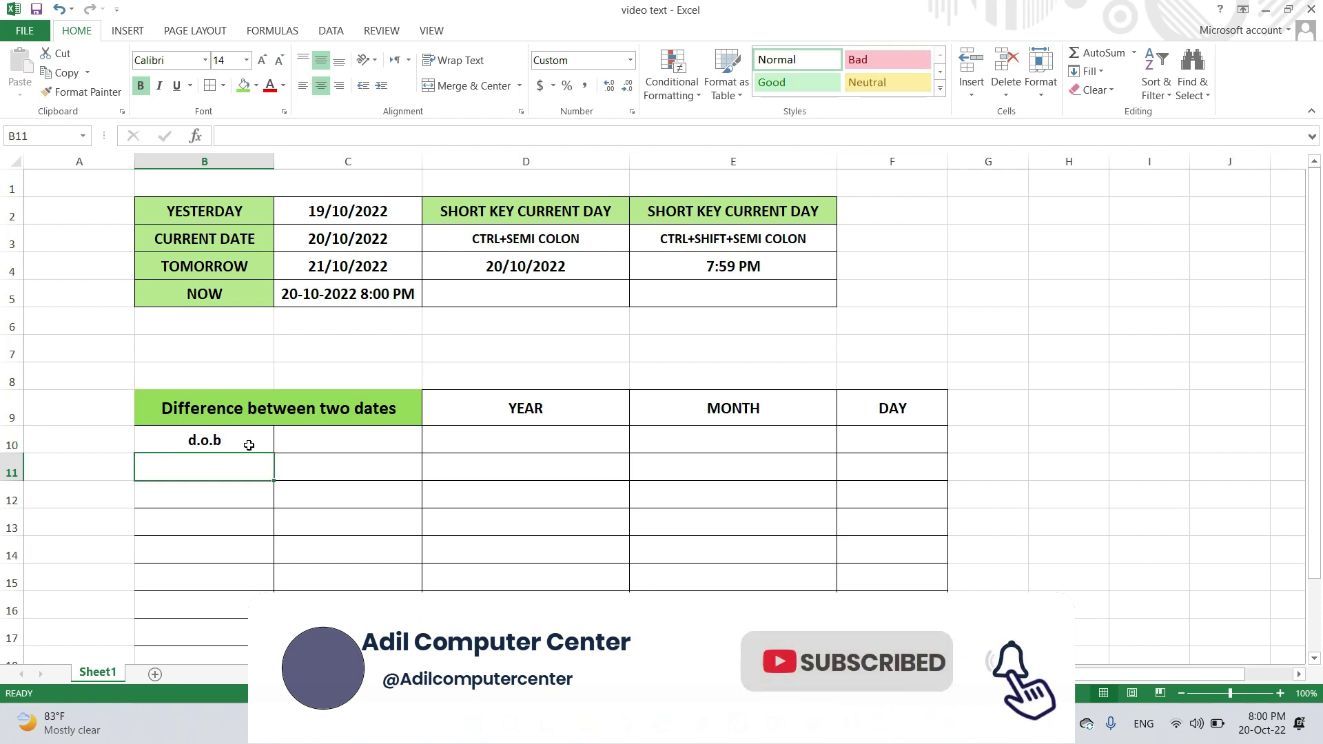
{"action": "type", "text": "10/"}
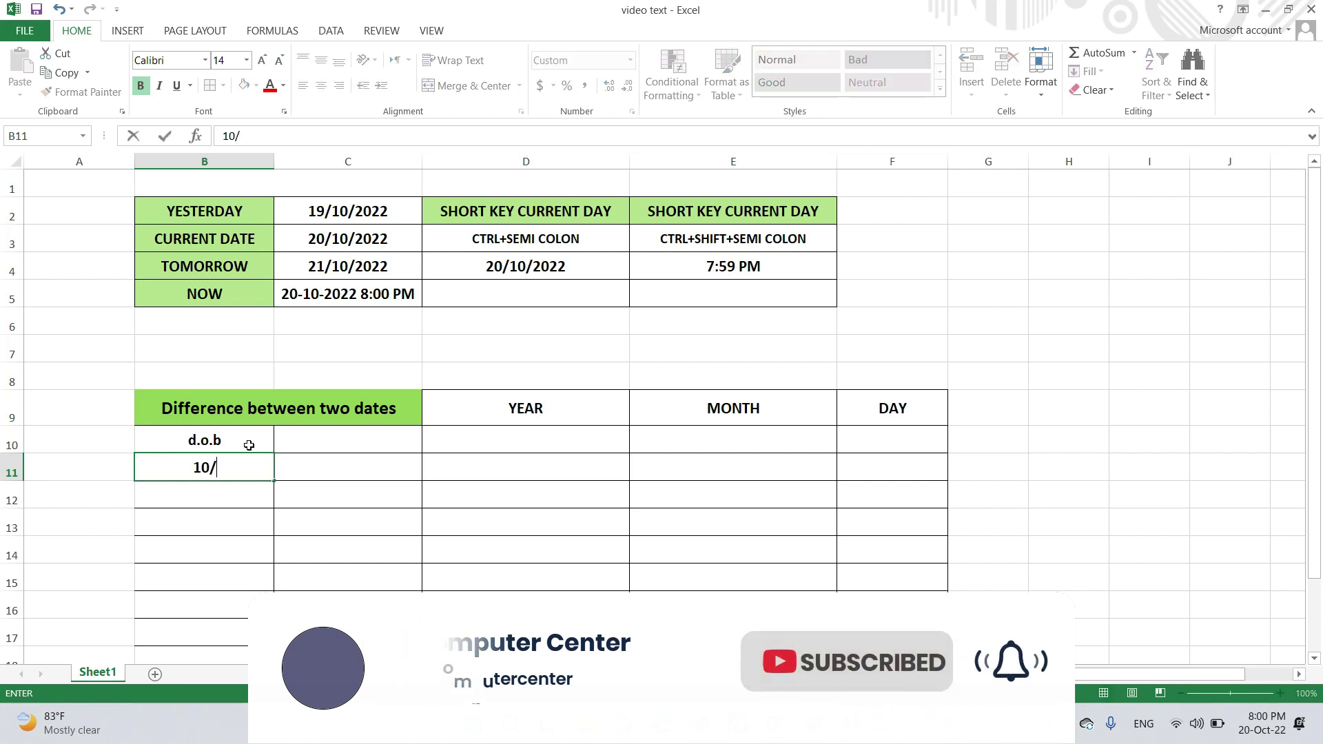
{"action": "type", "text": "02/1985"}
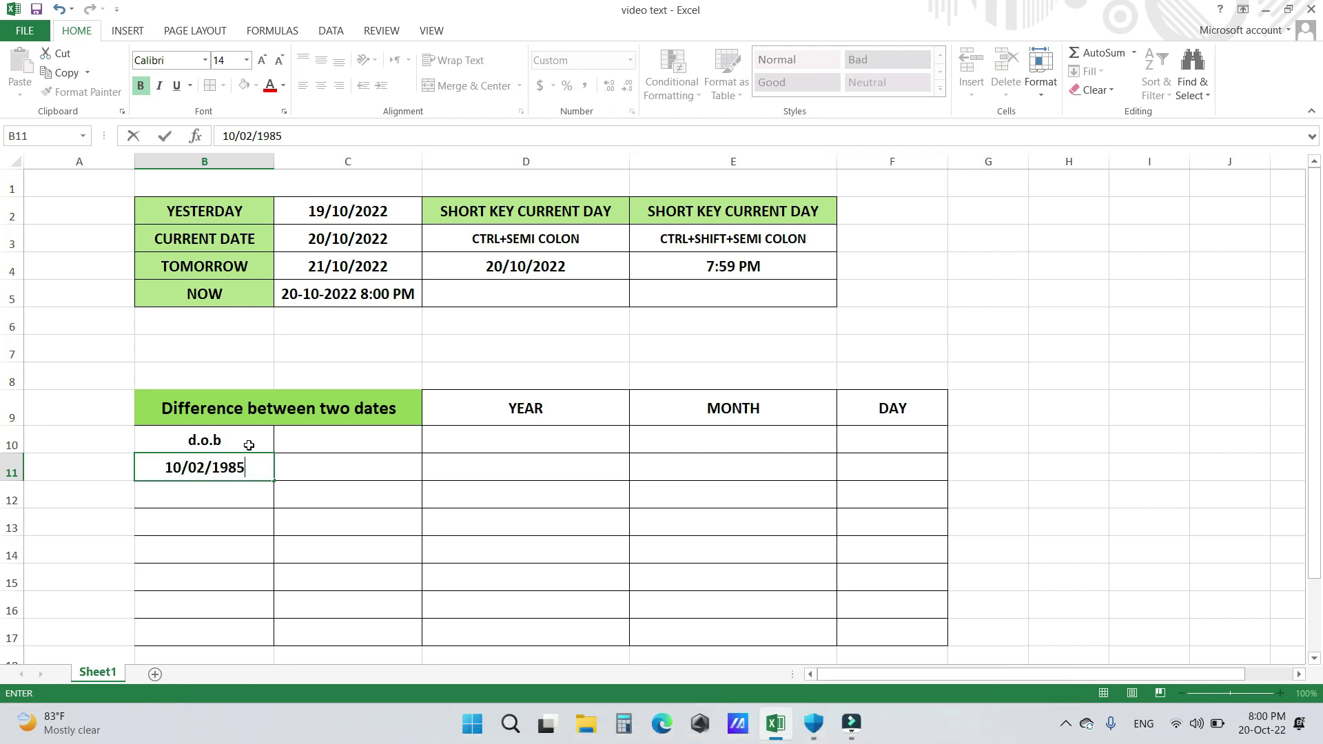
{"action": "key", "text": "Tab"}
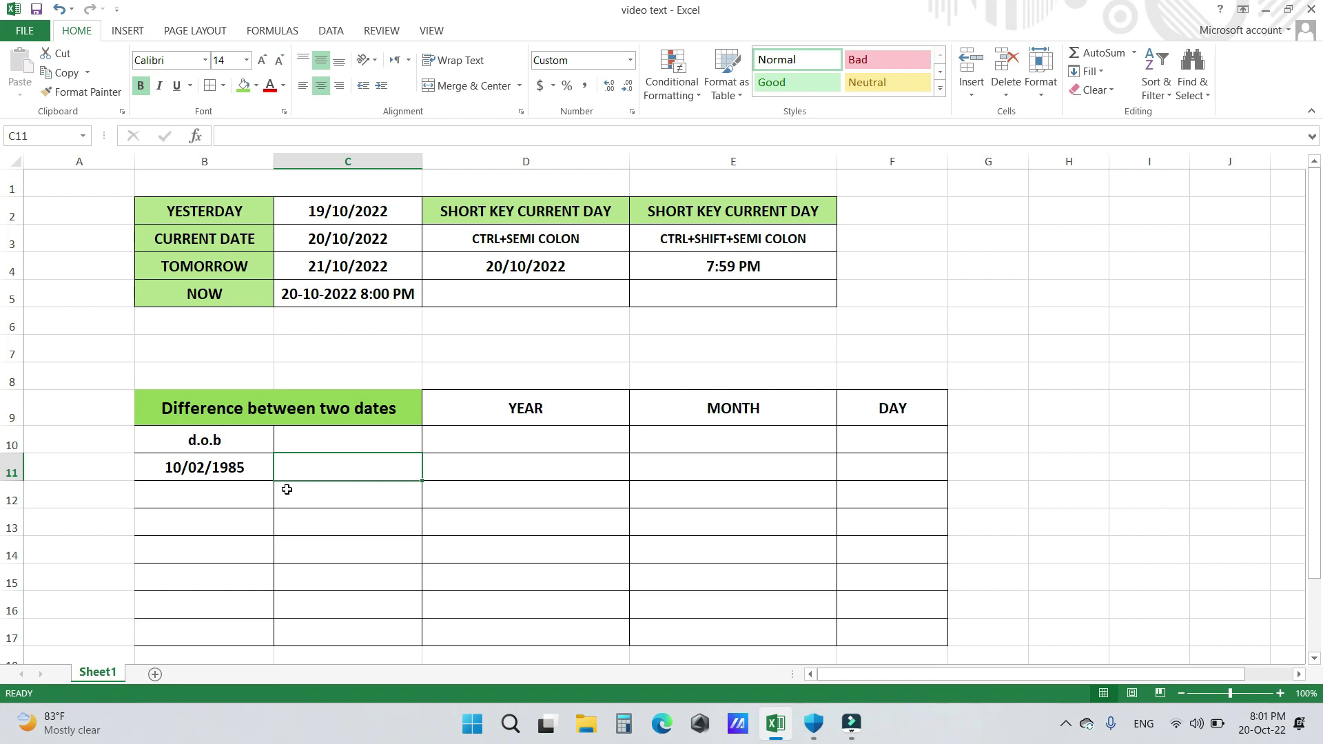
{"action": "type", "text": "20/"}
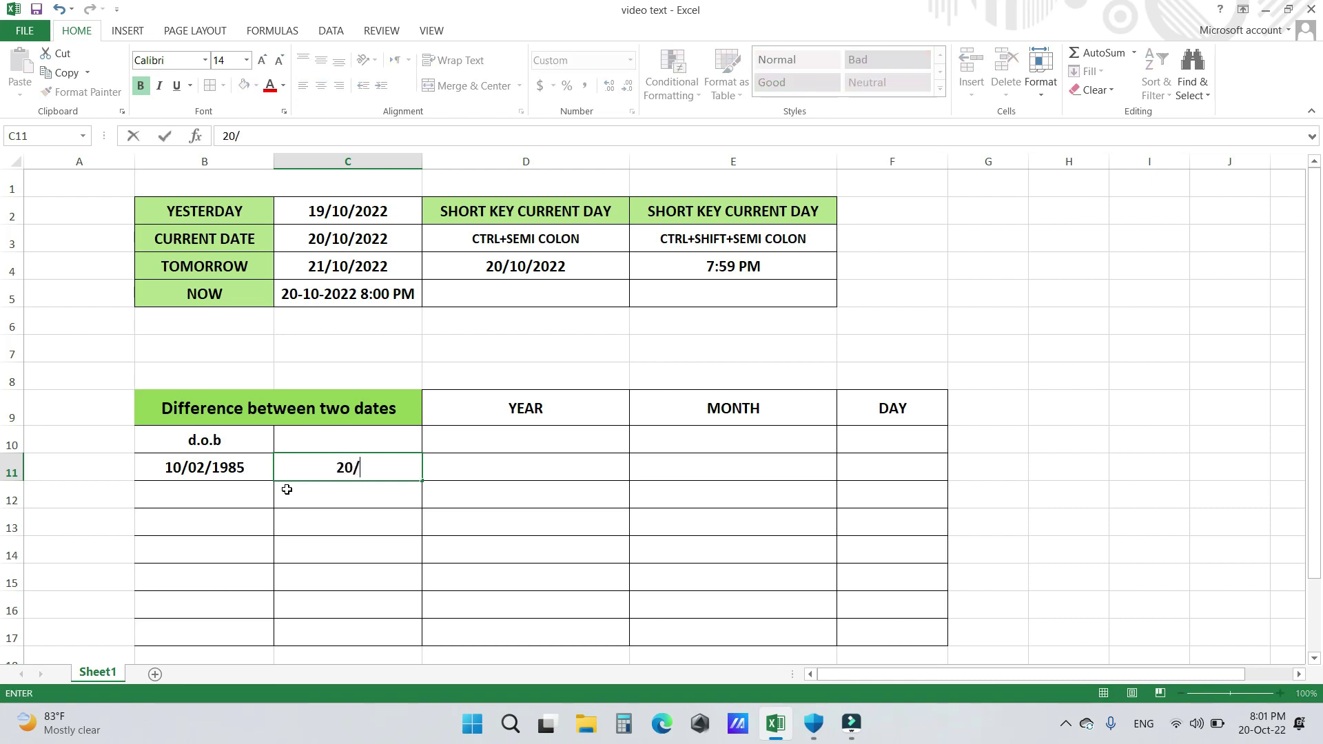
{"action": "type", "text": "10/2022"}
{"action": "key", "text": "Tab"}
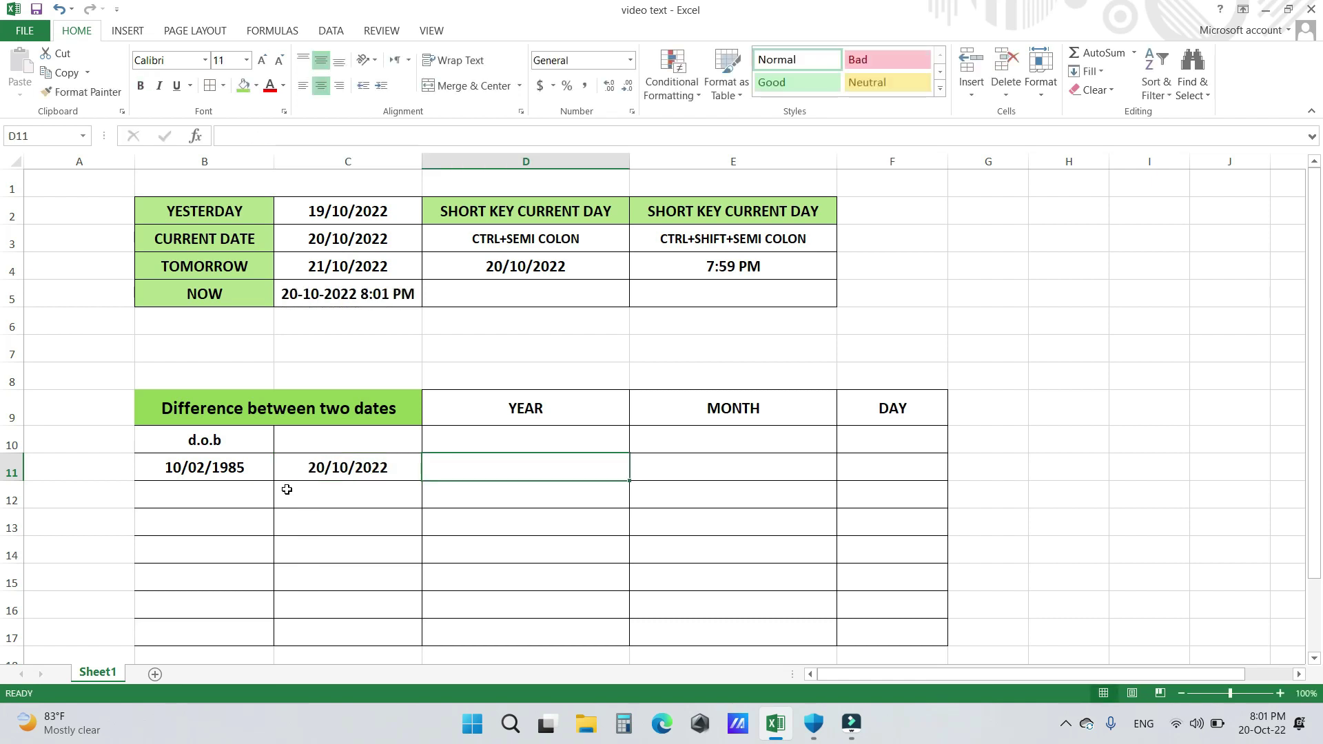
Enter =DATEDIF(B11,C11,"y") in D11 to get the 37-year difference
{"action": "left_click", "coordinate": [493, 473]}
{"action": "type", "text": "="}
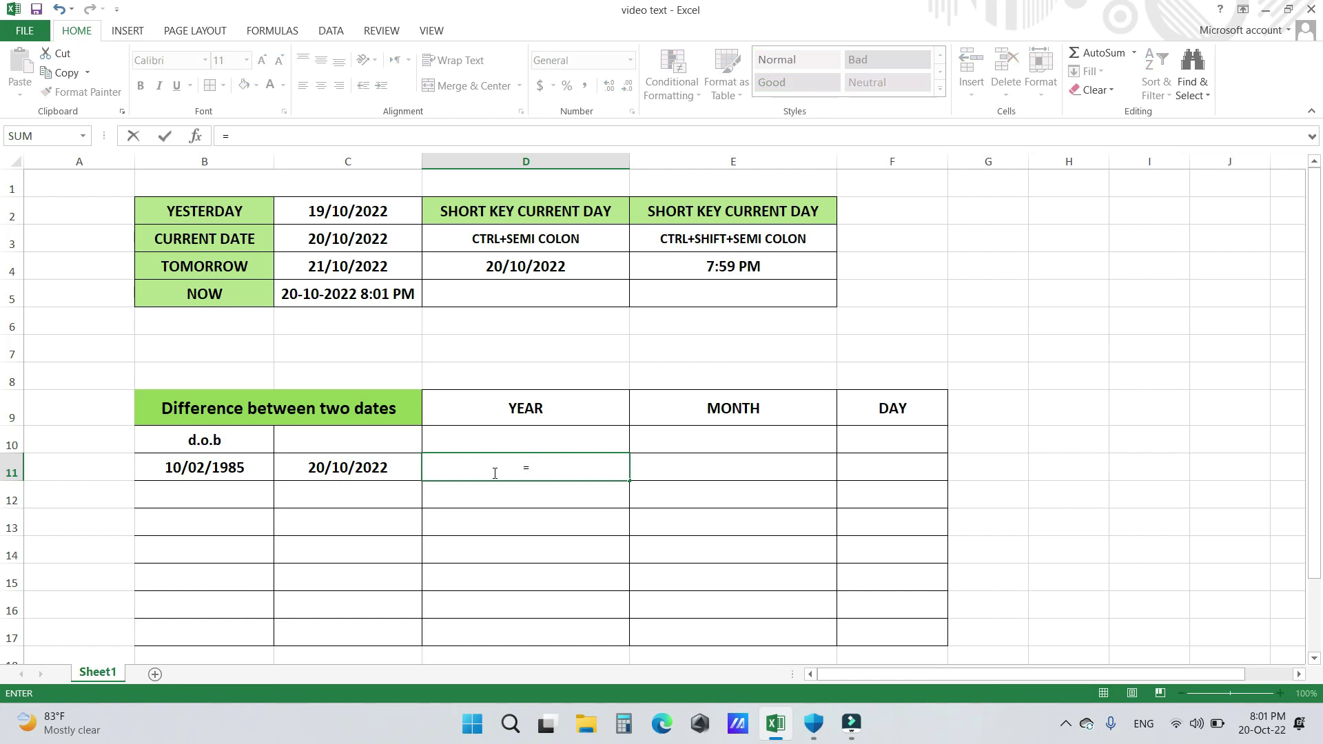
{"action": "type", "text": "date"}
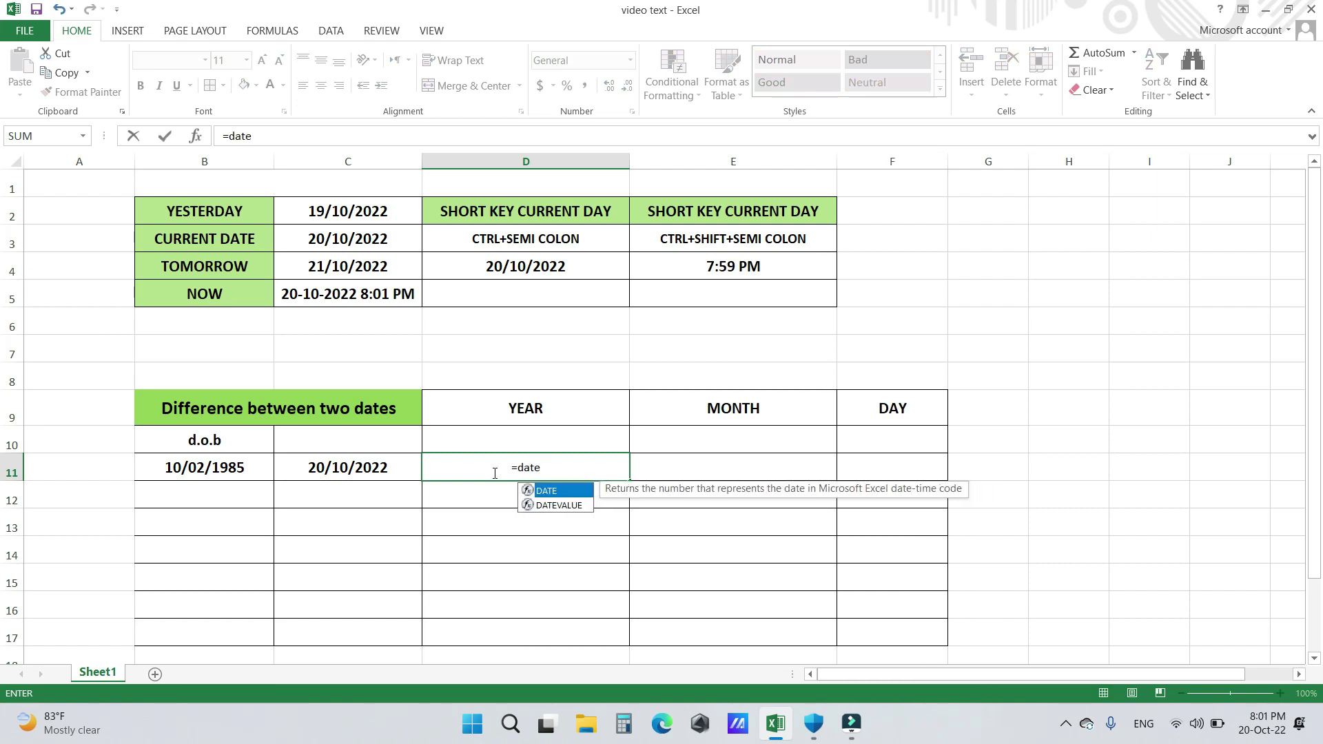
{"action": "type", "text": "dif"}
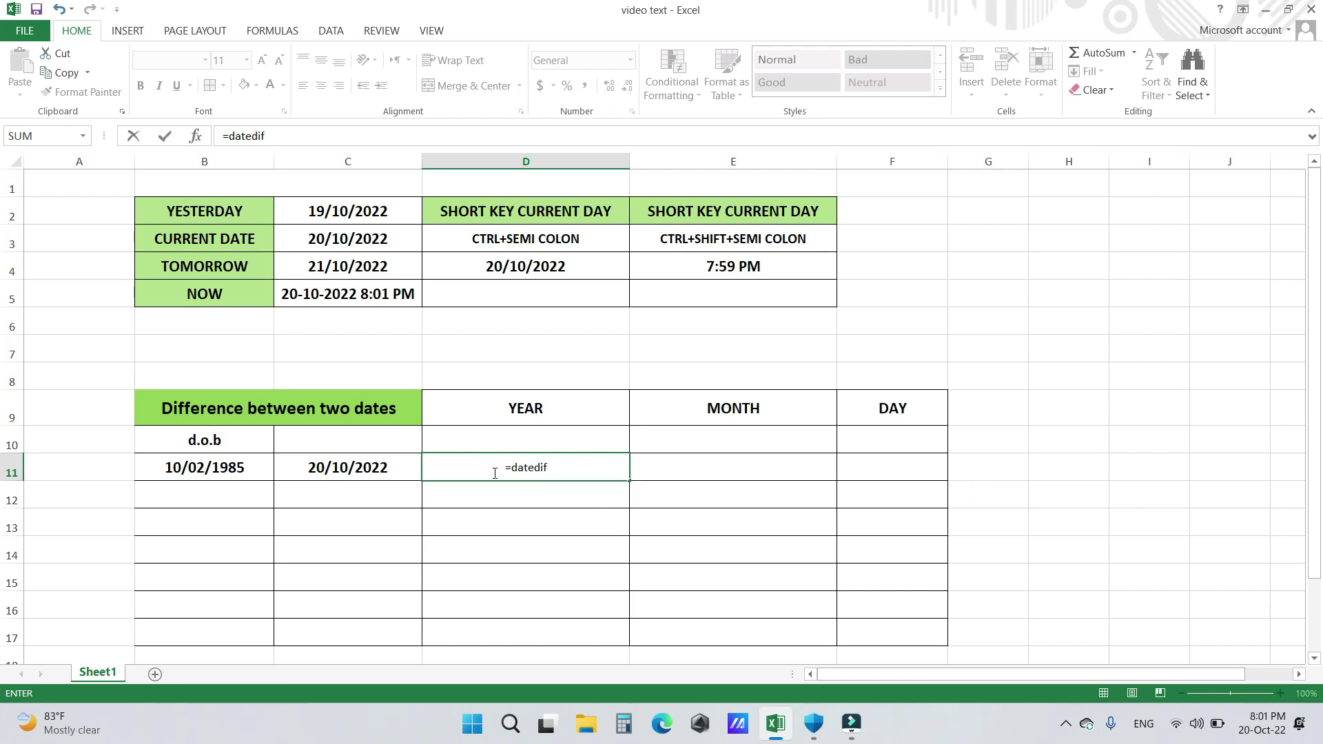
{"action": "type", "text": "("}
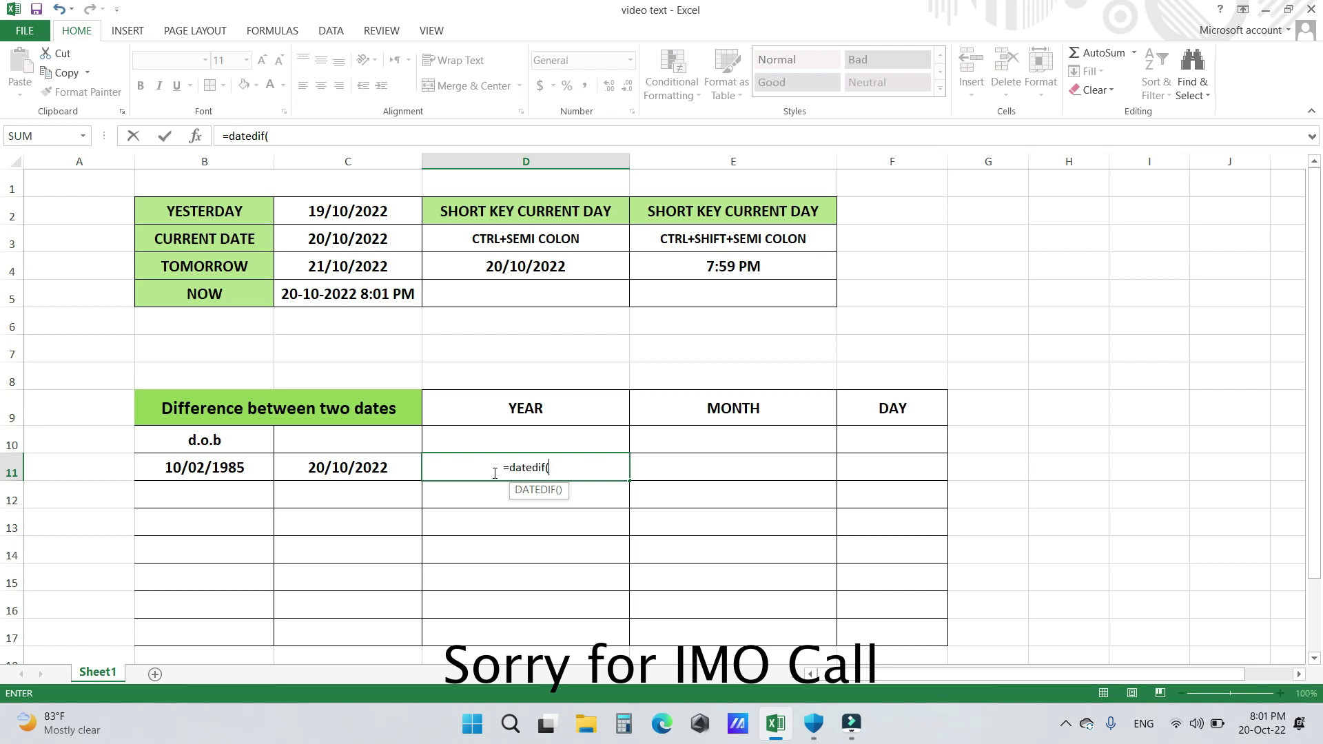
{"action": "left_click", "coordinate": [201, 472]}
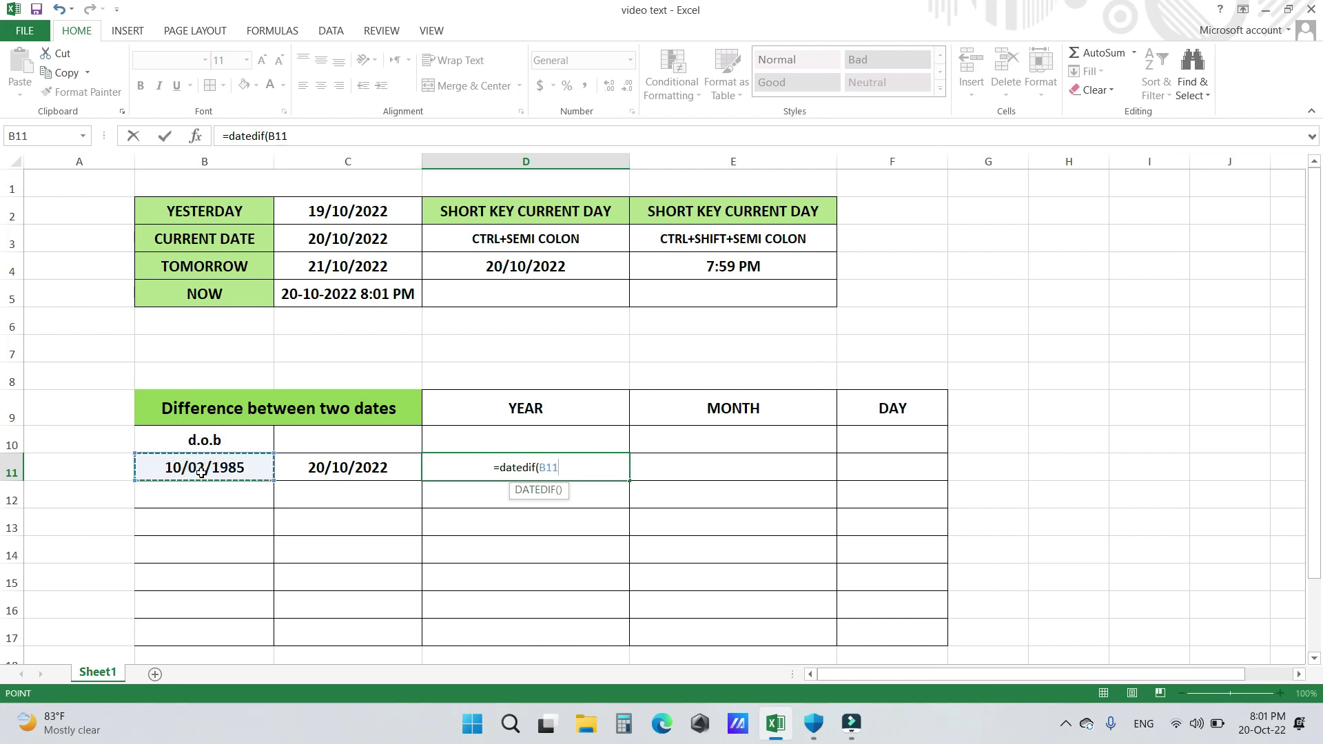
{"action": "type", "text": ";"}
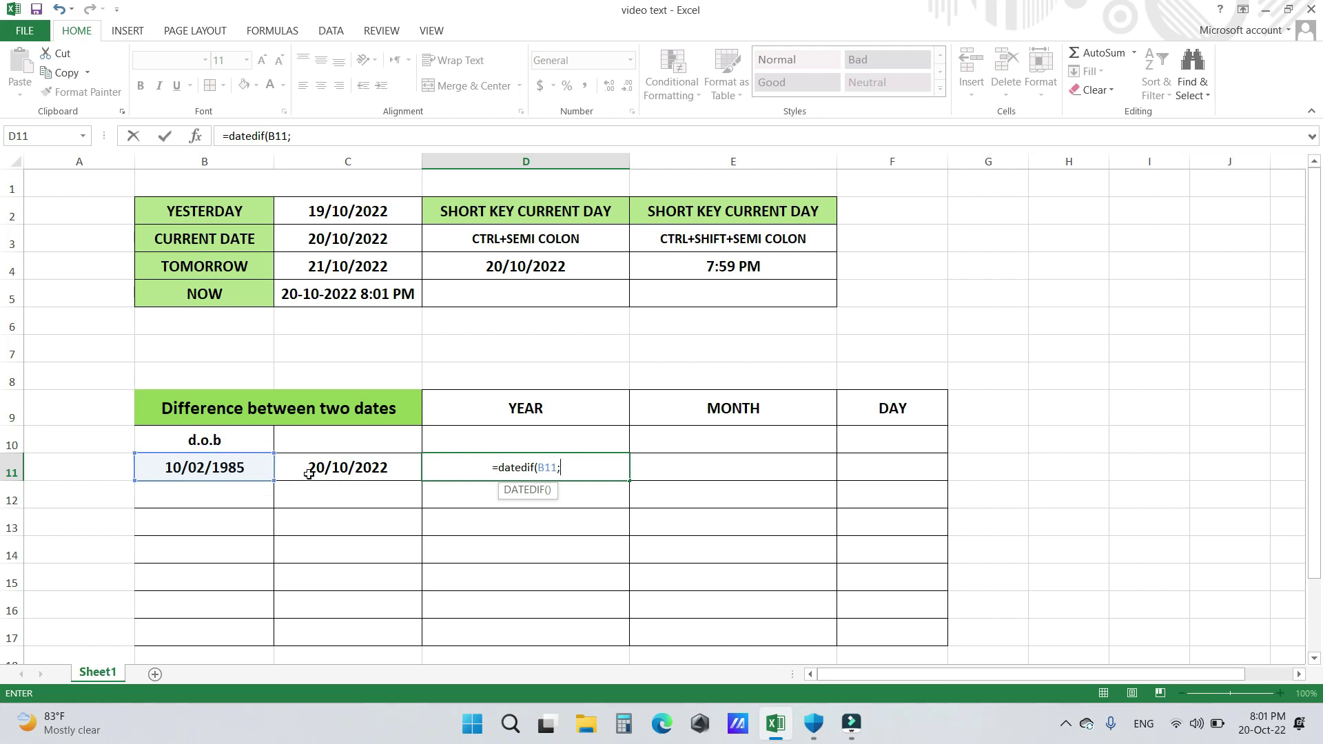
{"action": "key", "text": "BackSpace"}
{"action": "key", "text": "BackSpace"}
{"action": "key", "text": "BackSpace"}
{"action": "left_click", "coordinate": [206, 468]}
{"action": "type", "text": ","}
{"action": "left_click", "coordinate": [331, 467]}
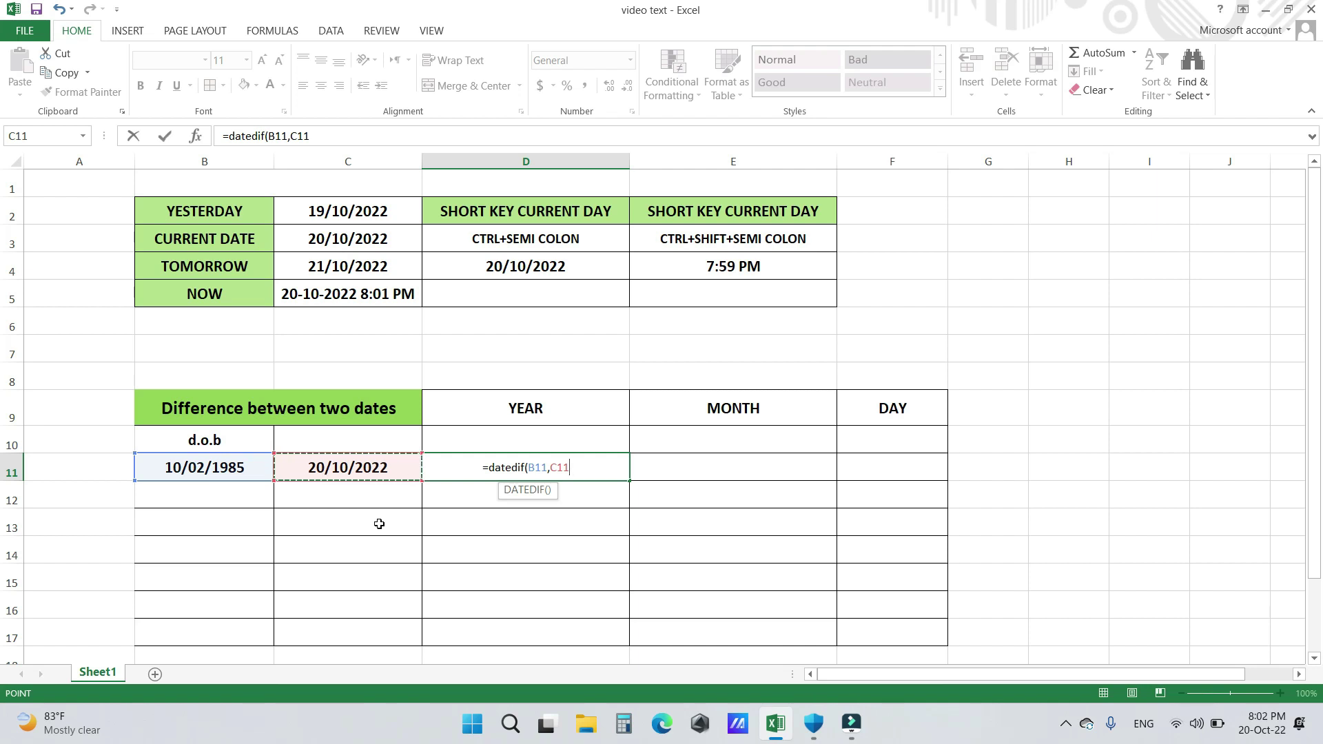
{"action": "type", "text": ","}
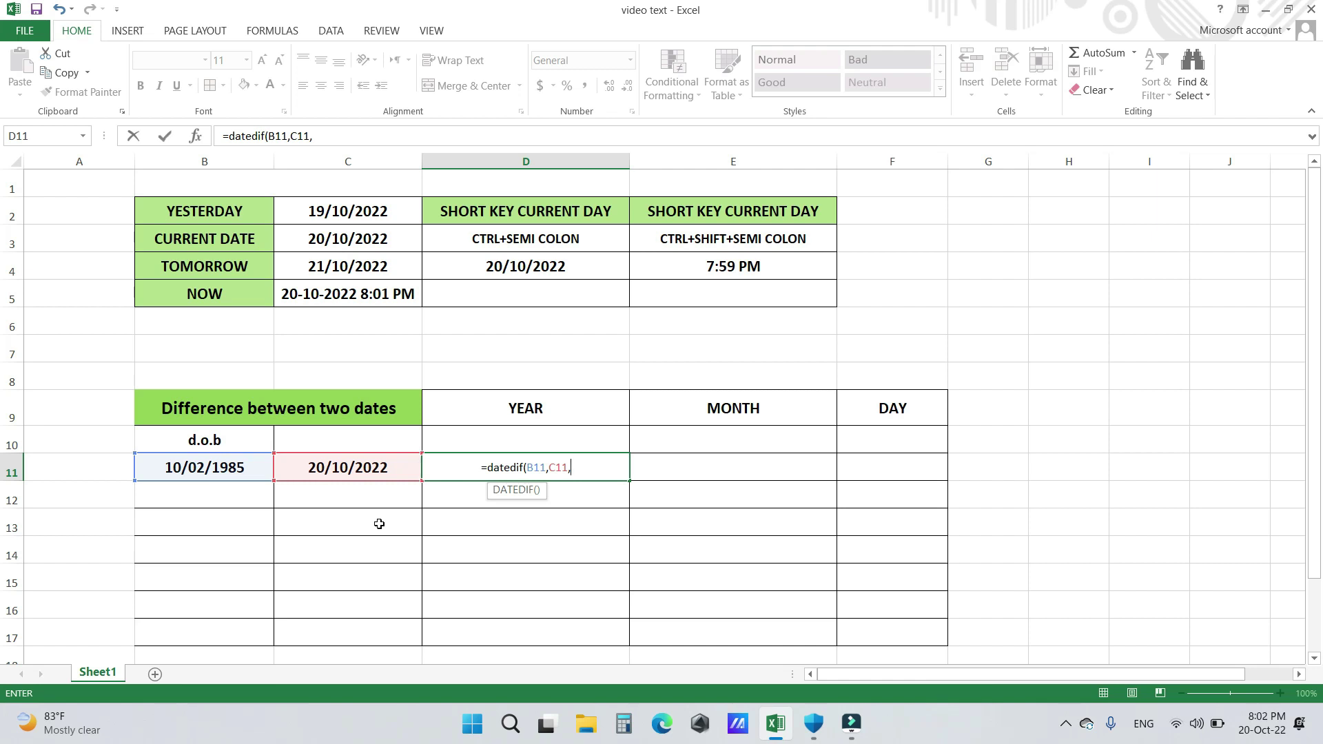
{"action": "type", "text": "\""}
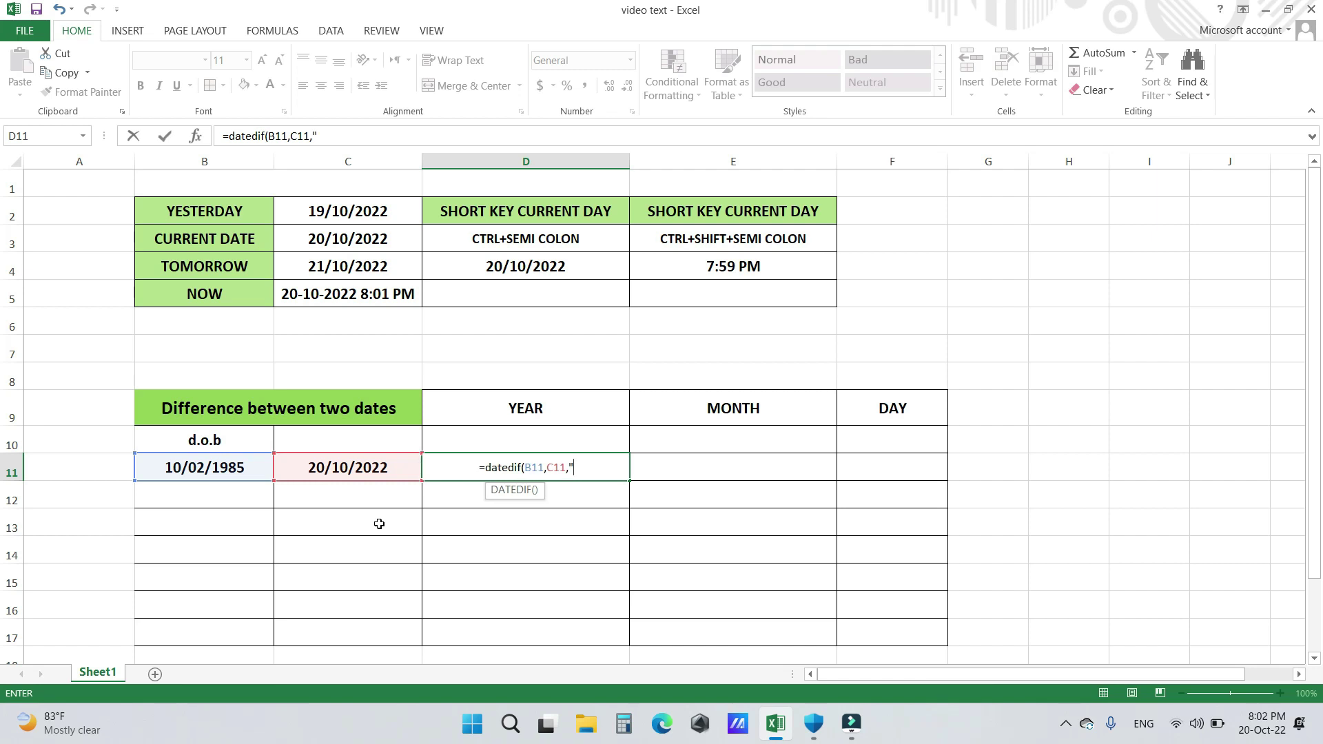
{"action": "type", "text": "y"}
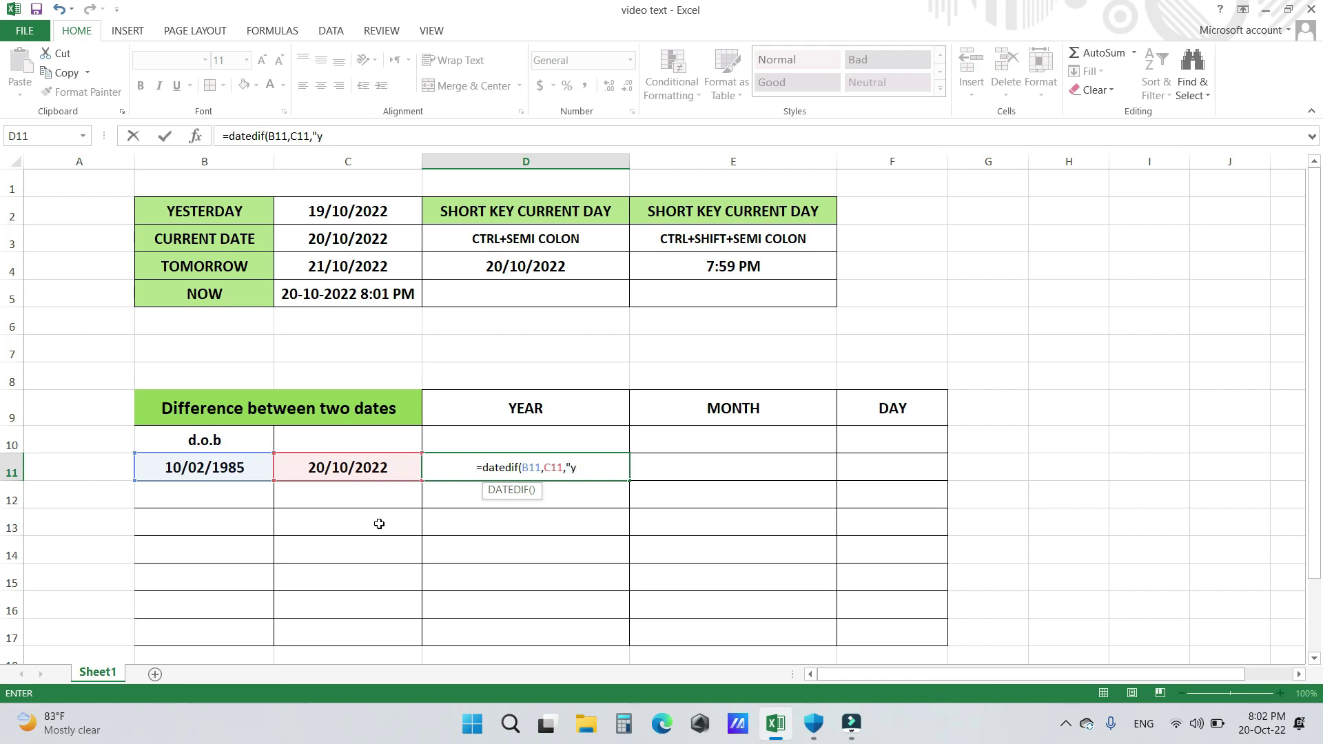
{"action": "type", "text": "\")"}
{"action": "key", "text": "Return"}
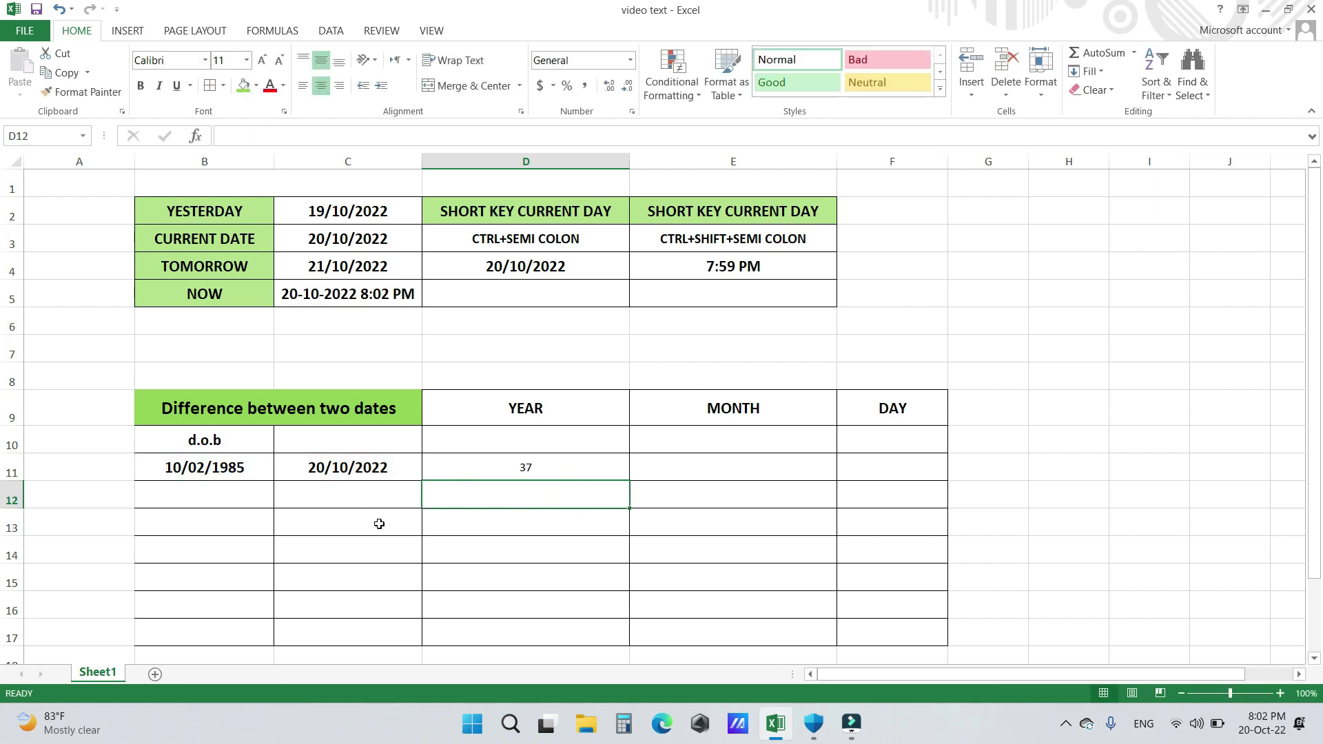
Enter =DATEDIF(B11,C11,"ym") in E11 to get the 8 remaining months
{"action": "left_click", "coordinate": [700, 468]}
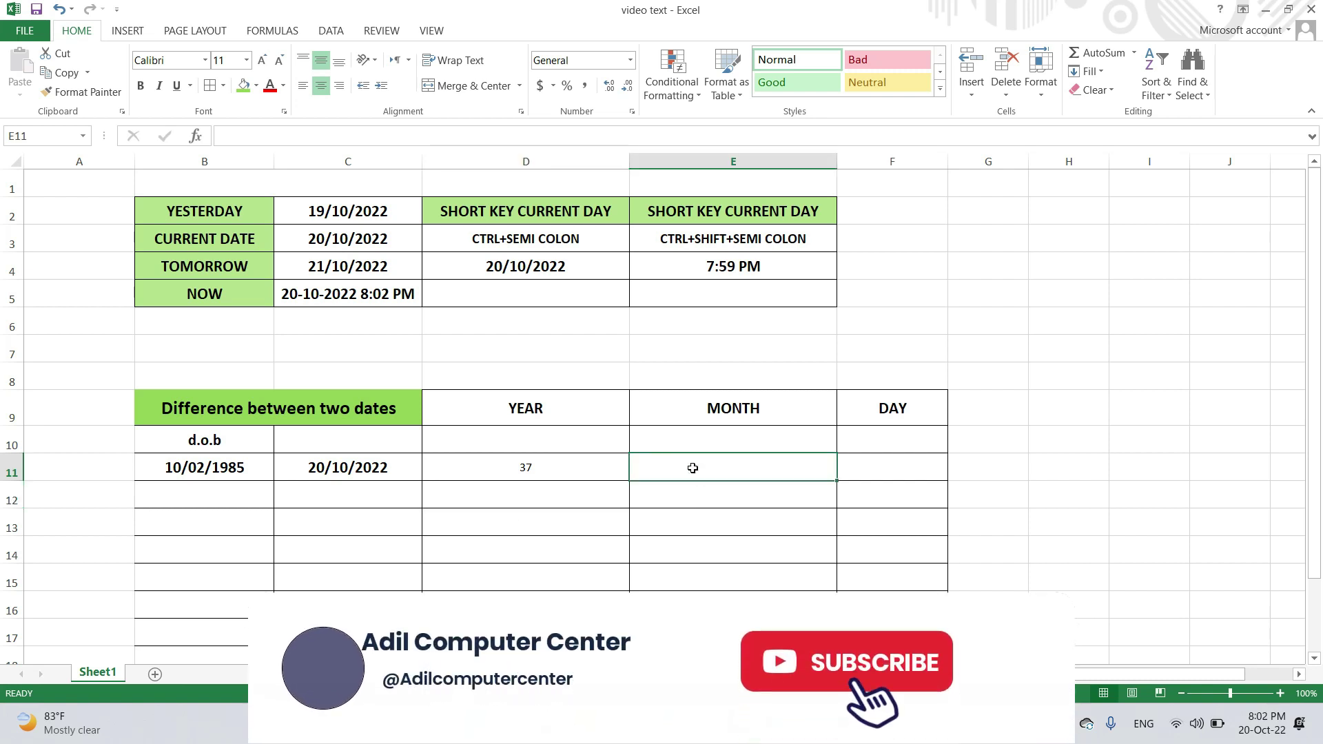
{"action": "type", "text": "="}
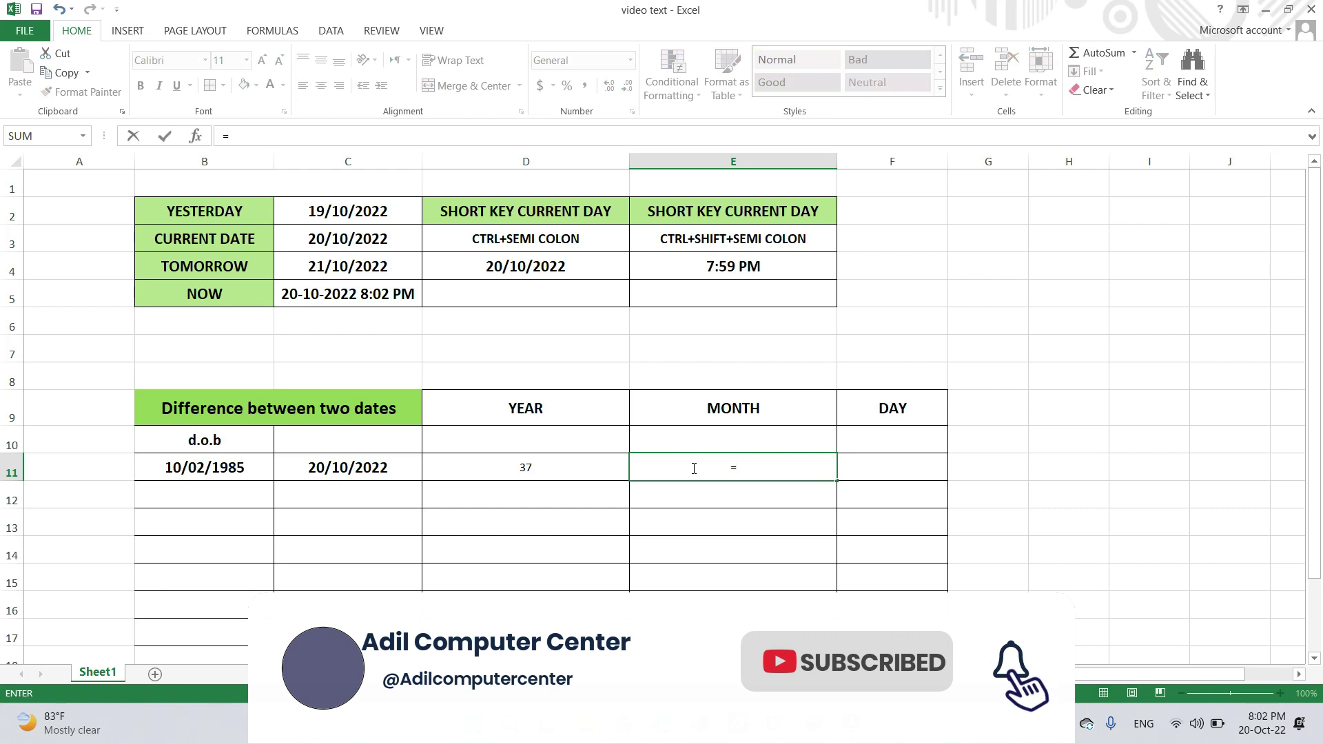
{"action": "type", "text": "date"}
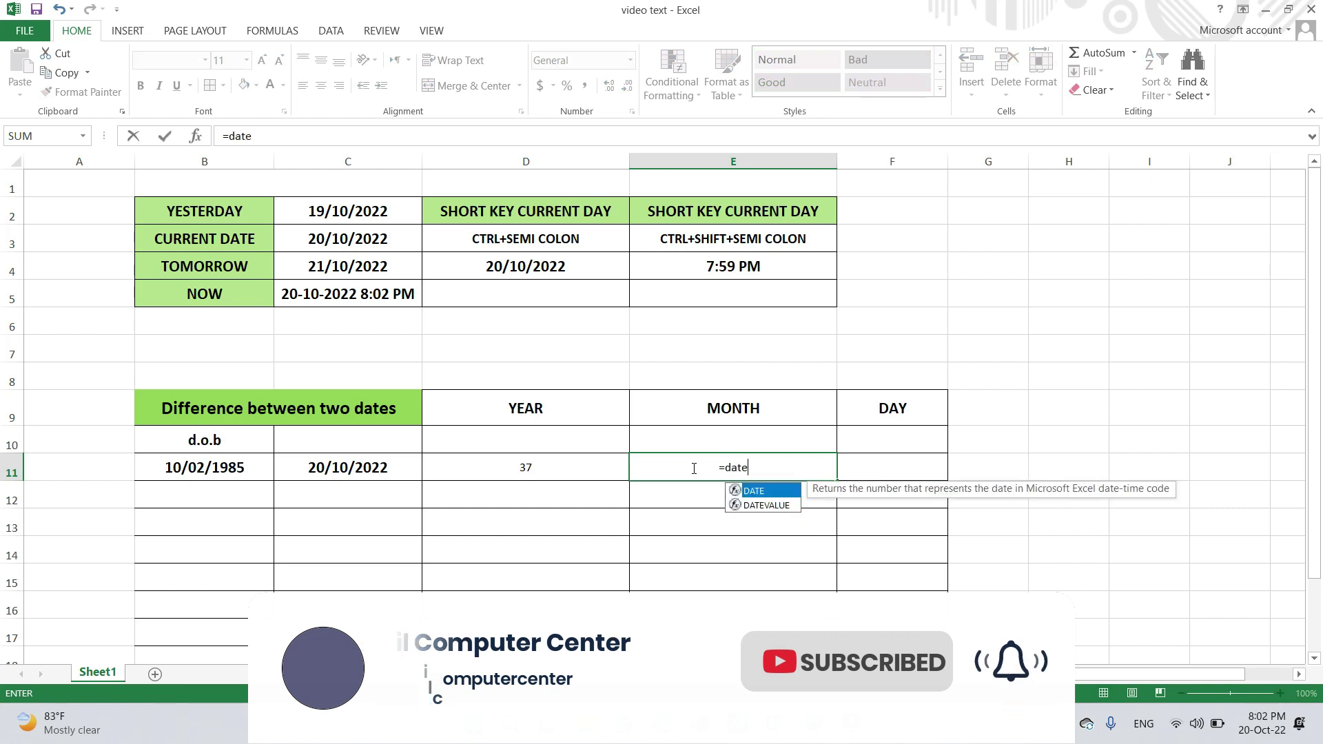
{"action": "type", "text": "di"}
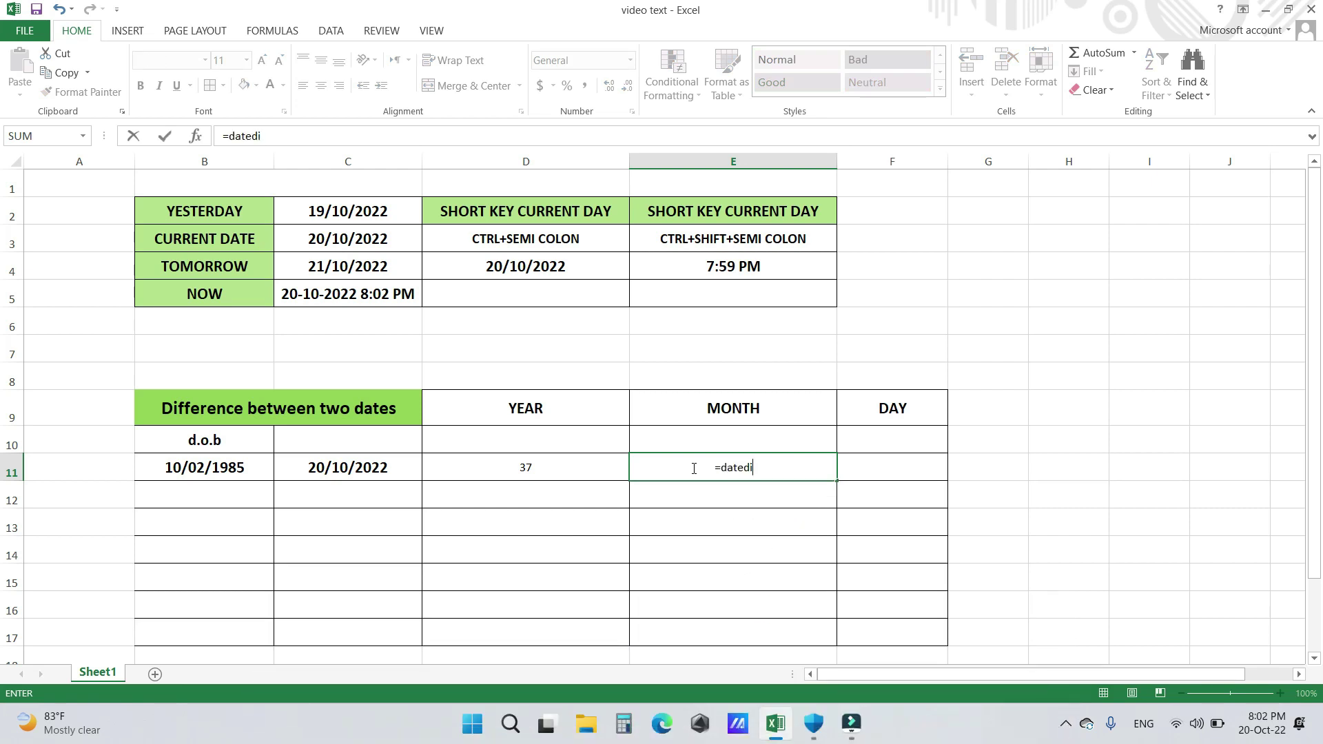
{"action": "type", "text": "f"}
{"action": "type", "text": "("}
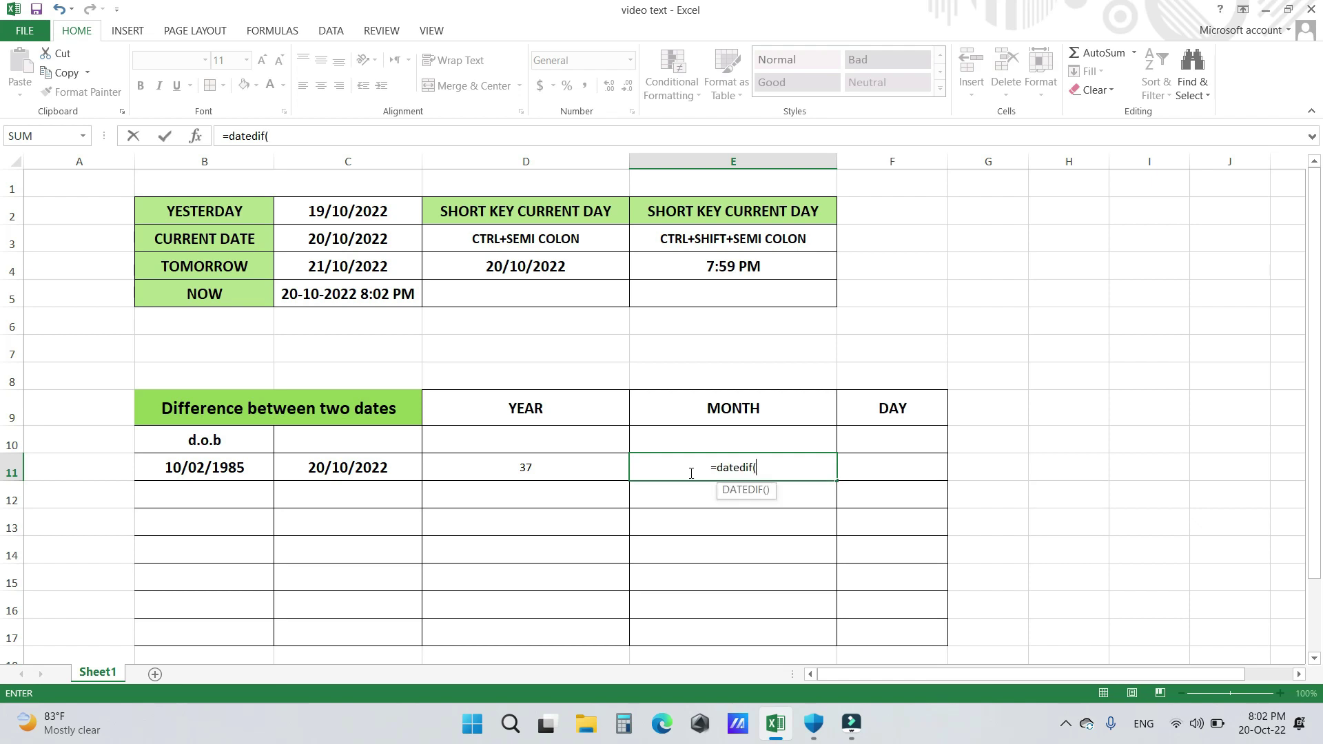
{"action": "left_click", "coordinate": [255, 468]}
{"action": "type", "text": ","}
{"action": "left_click", "coordinate": [317, 468]}
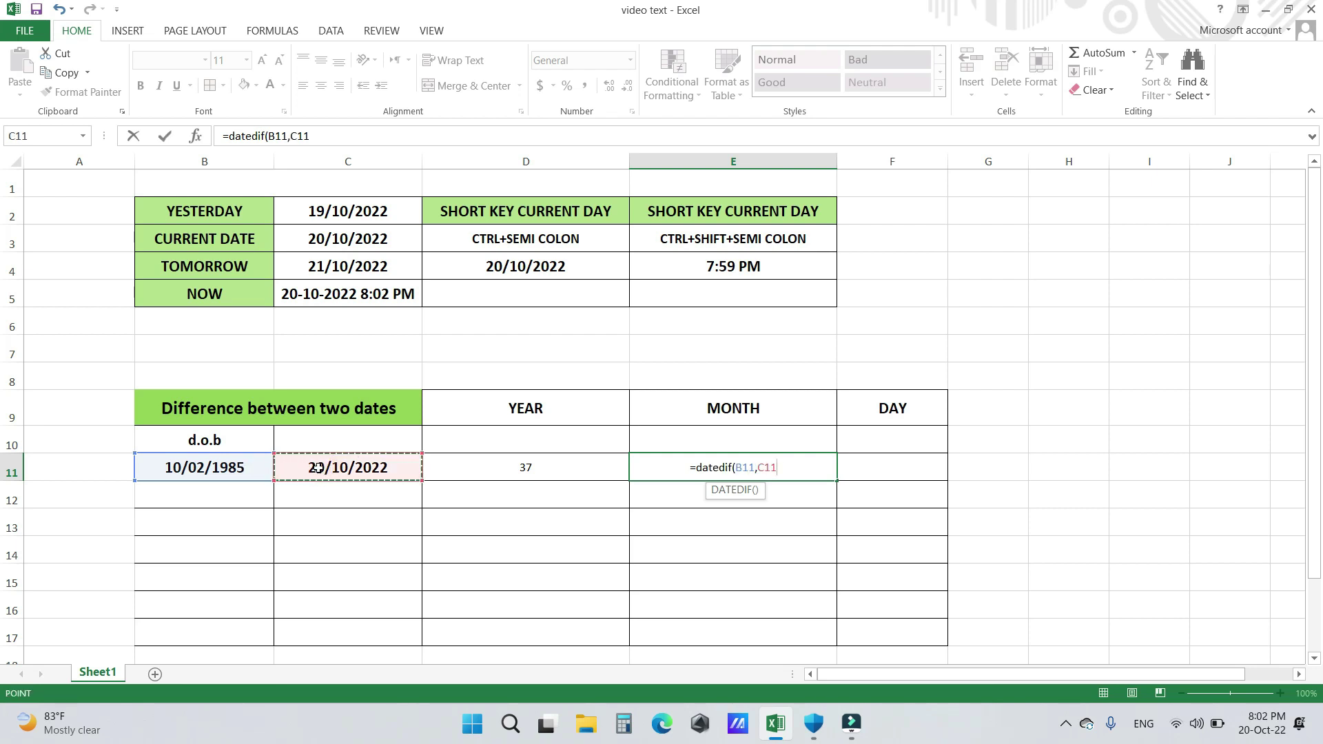
{"action": "type", "text": ","}
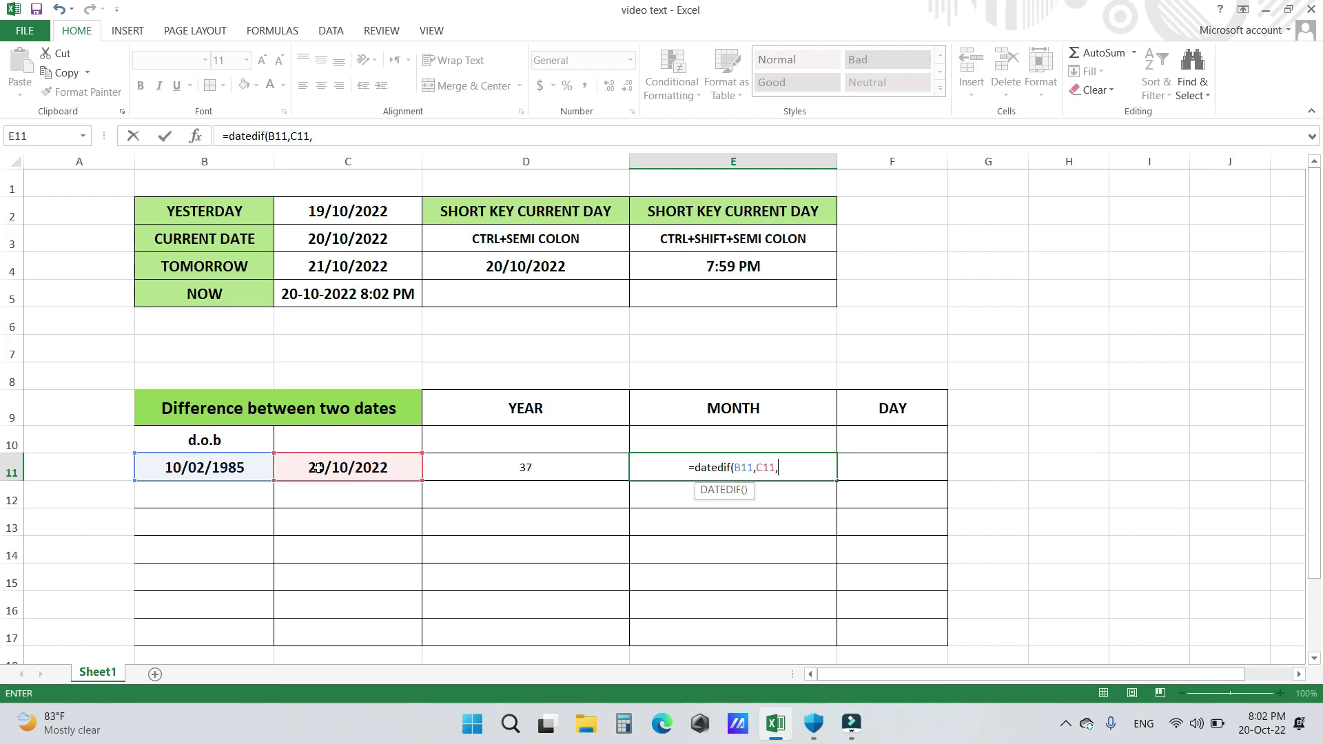
{"action": "type", "text": "\""}
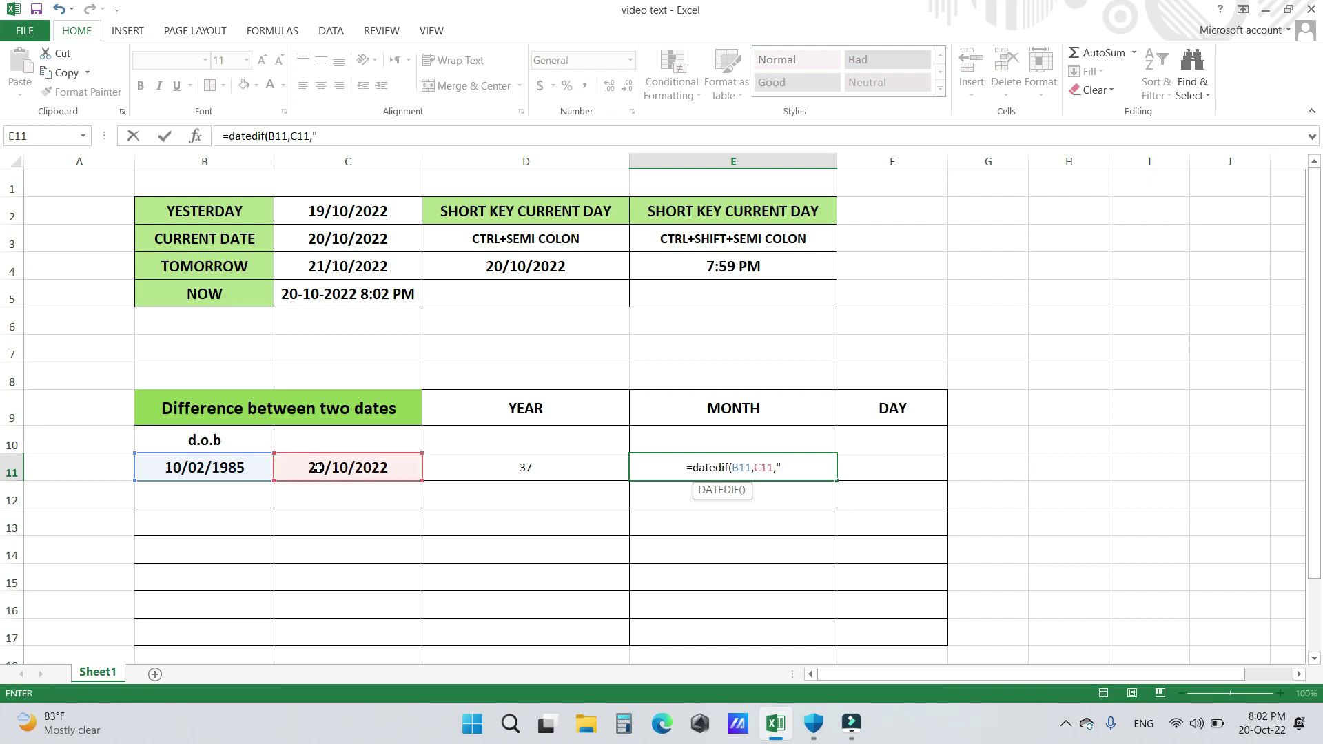
{"action": "type", "text": "ym\""}
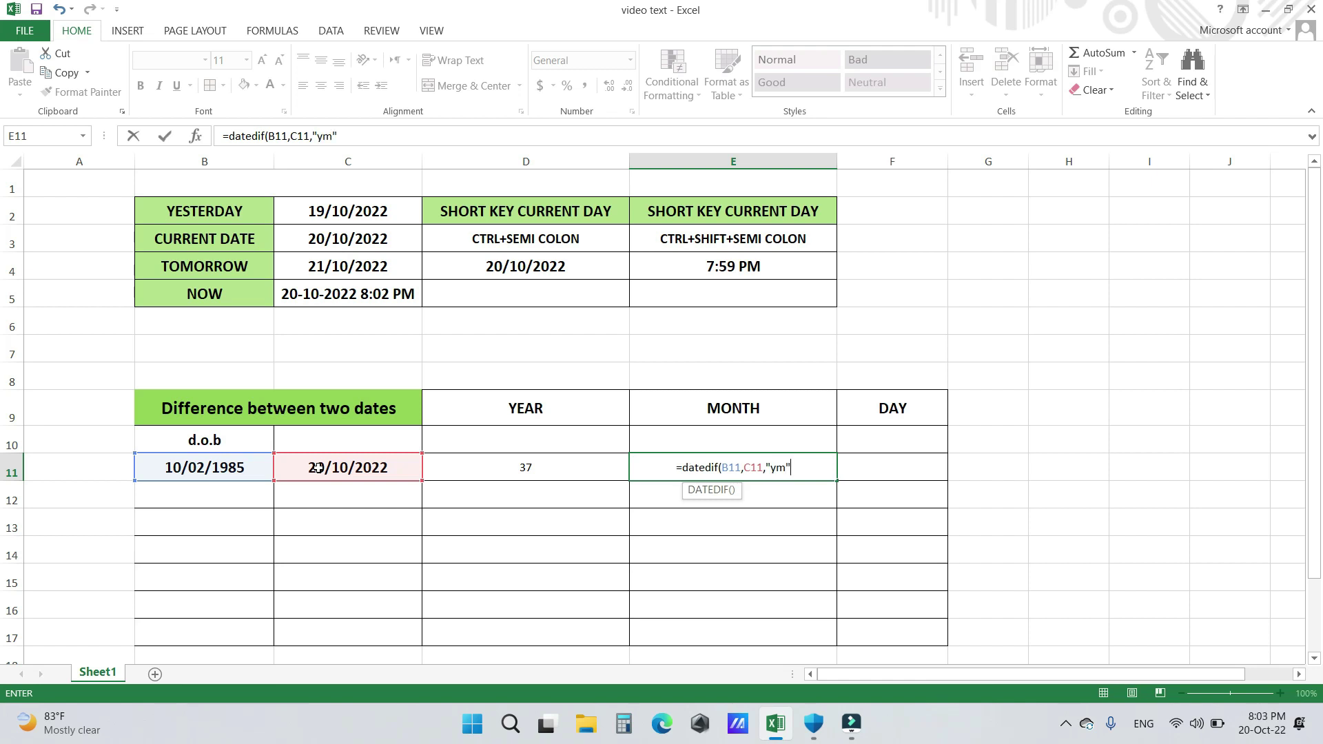
{"action": "type", "text": ")"}
{"action": "key", "text": "Return"}
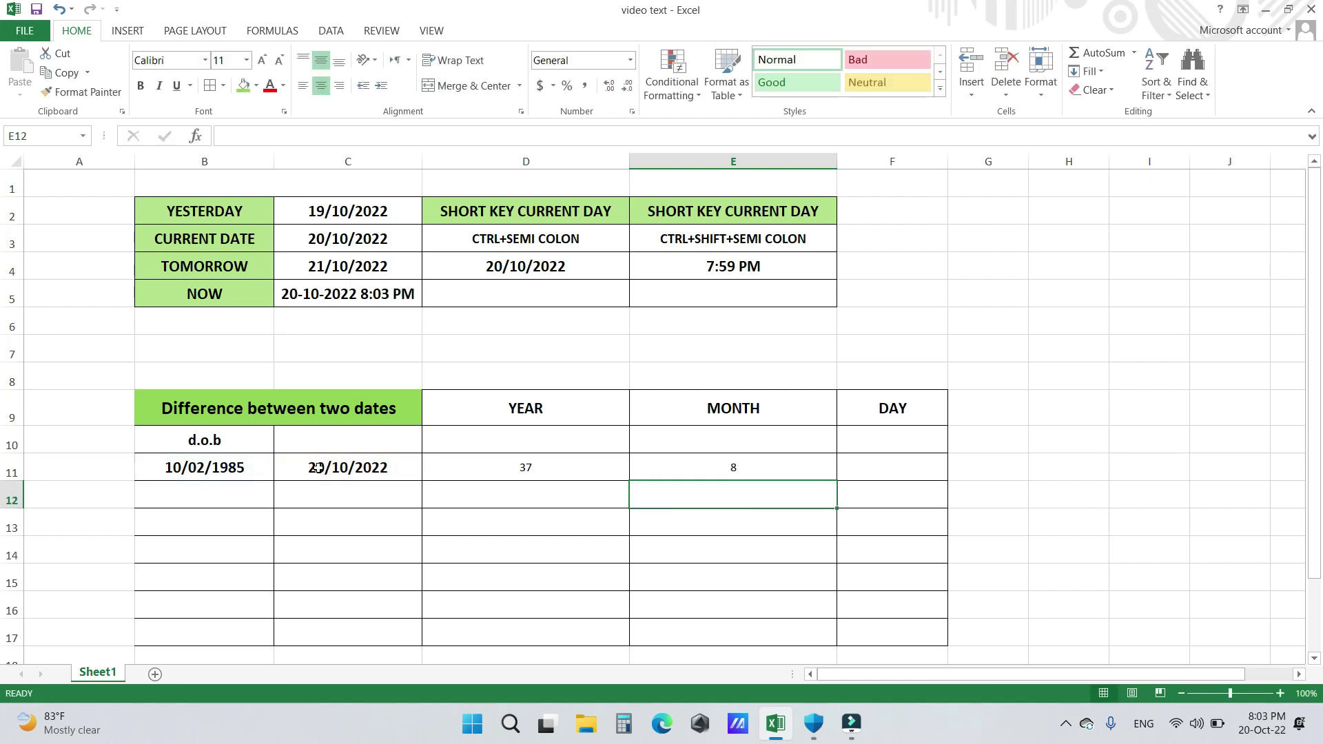
Enter =DATEDIF(B11,C11,"md") in F11 to get the 10 remaining days
{"action": "left_click", "coordinate": [855, 468]}
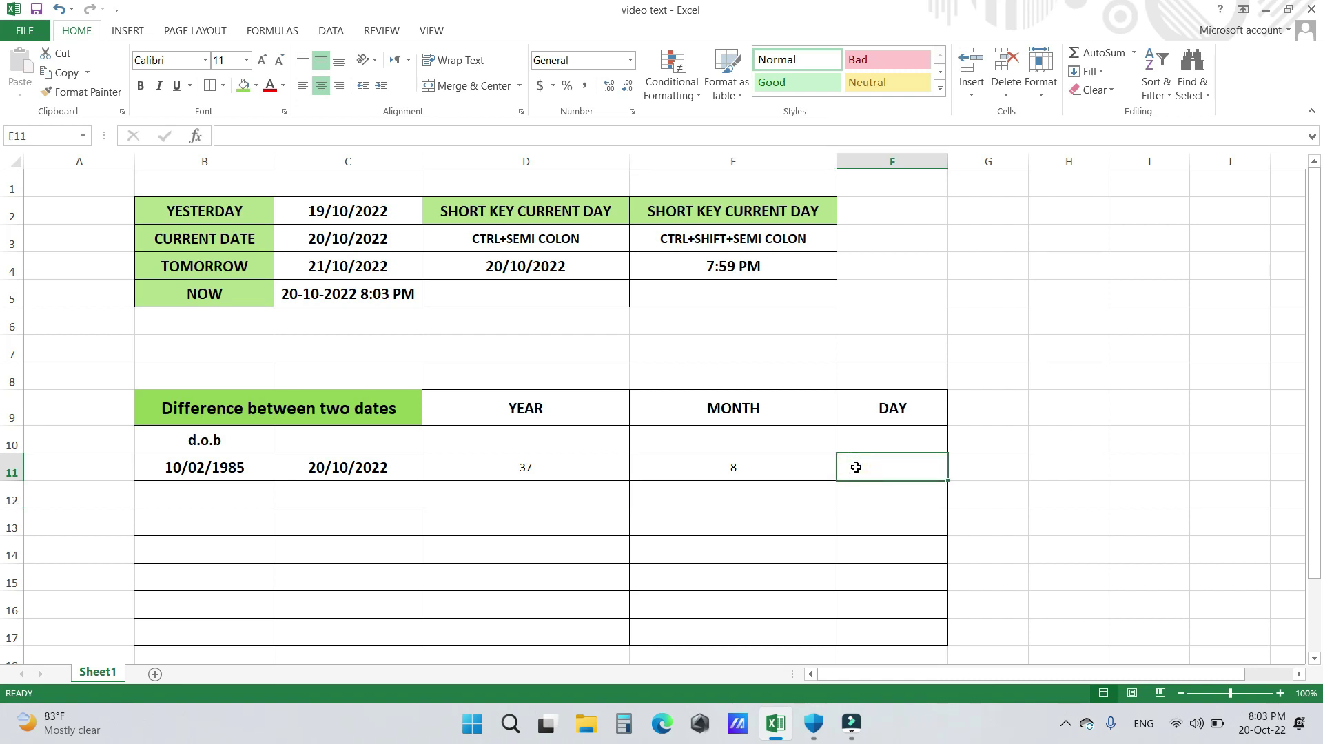
{"action": "type", "text": "="}
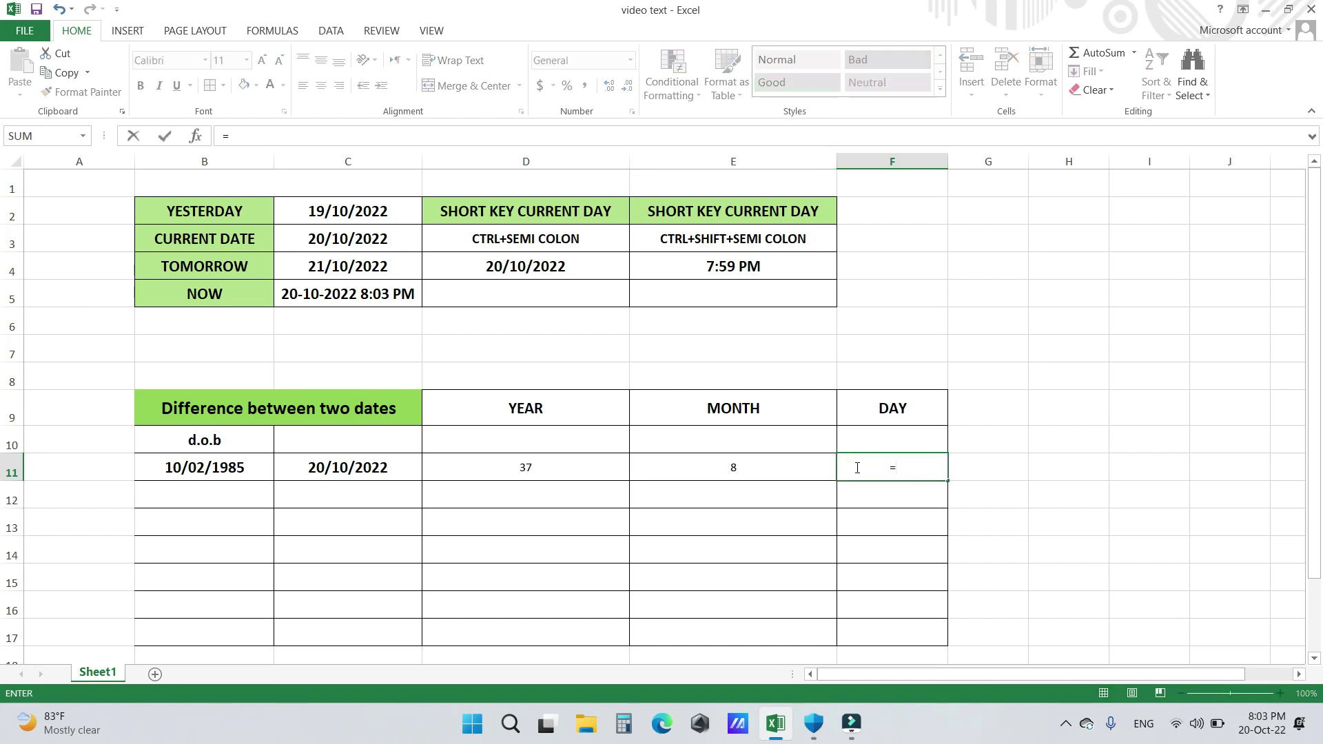
{"action": "type", "text": "da"}
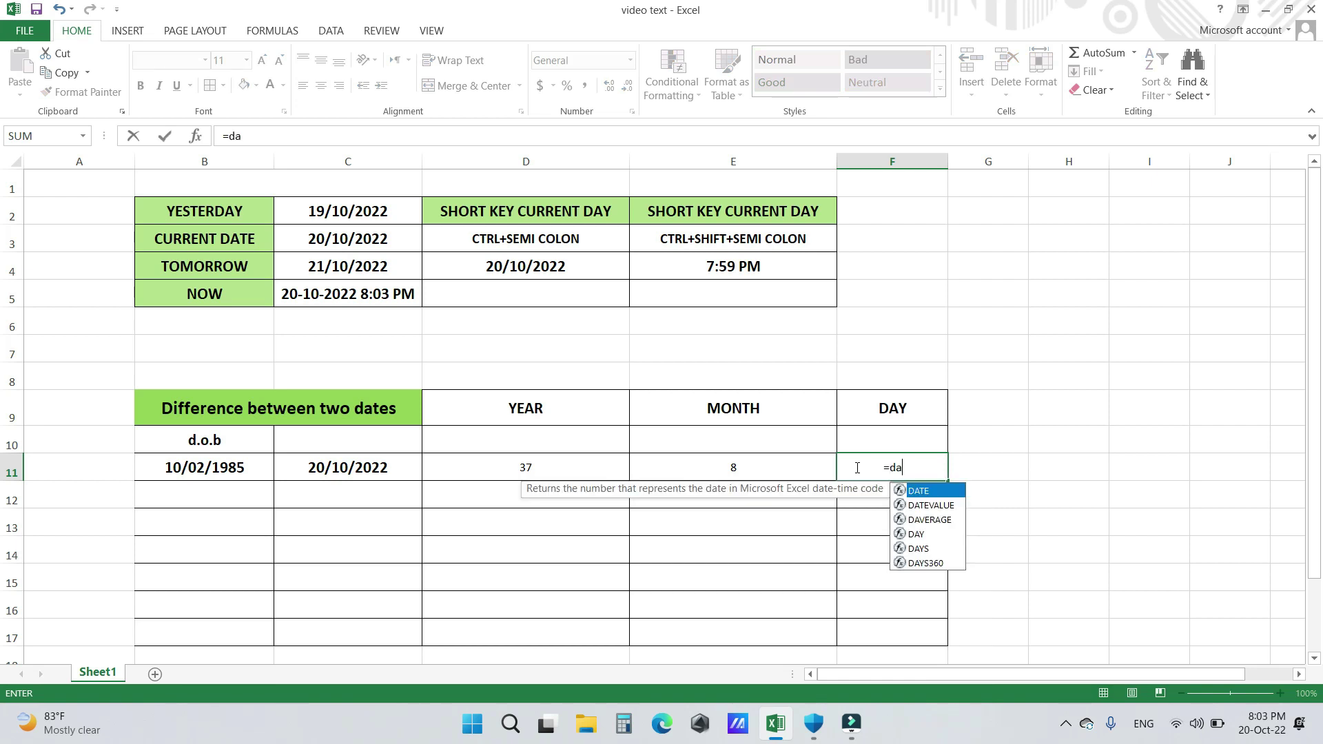
{"action": "type", "text": "tedif"}
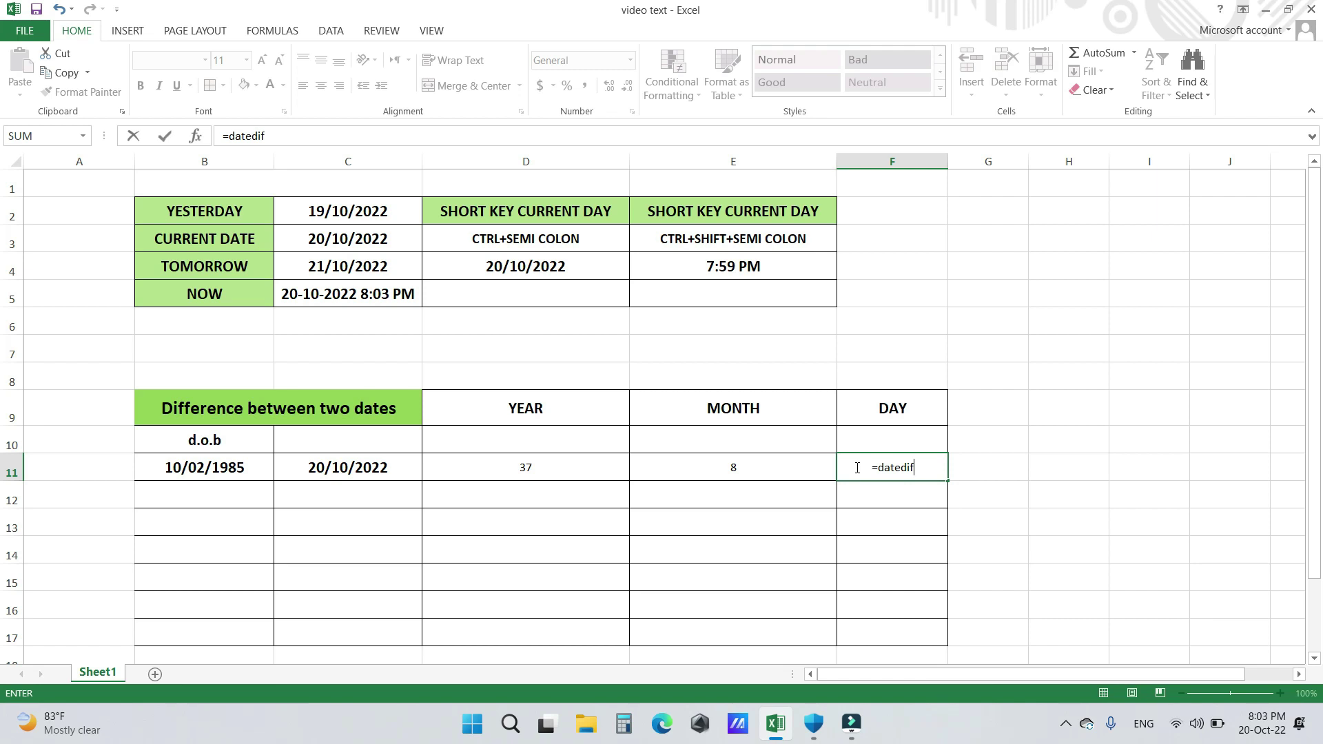
{"action": "type", "text": "("}
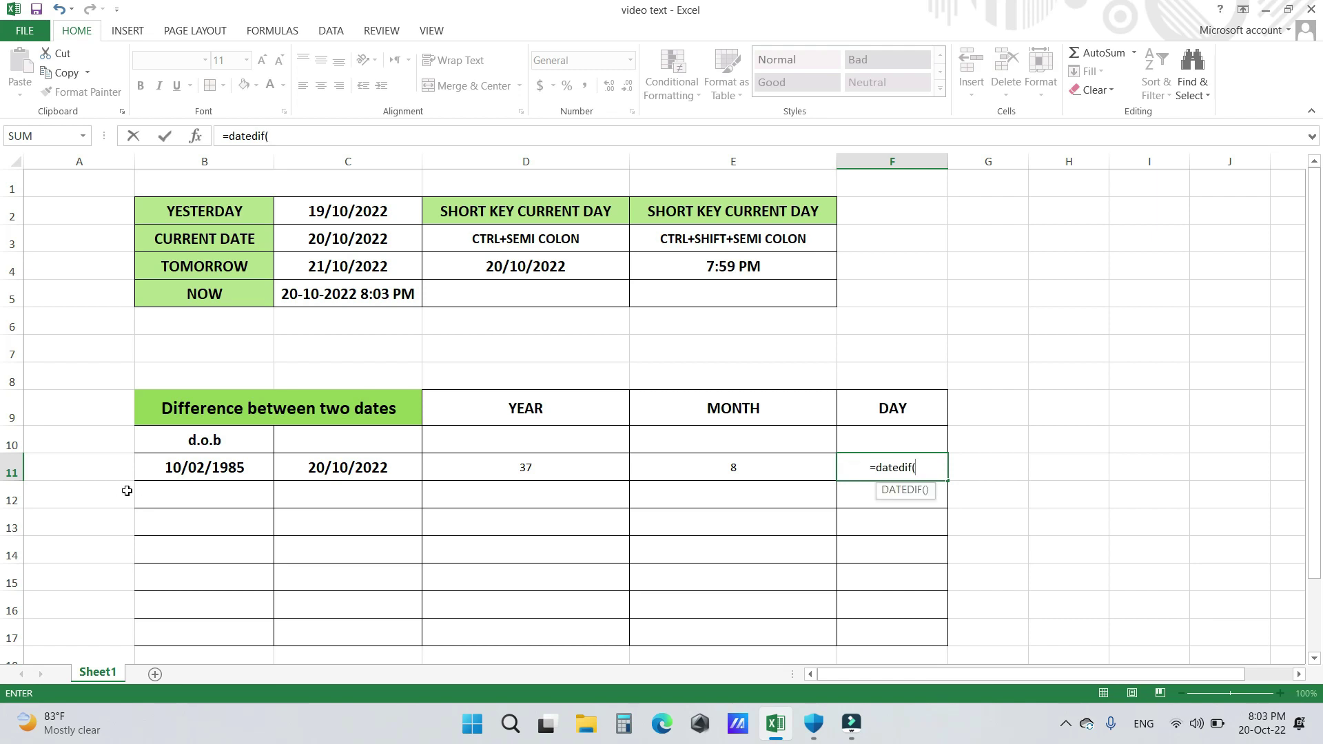
{"action": "left_click", "coordinate": [184, 469]}
{"action": "type", "text": ","}
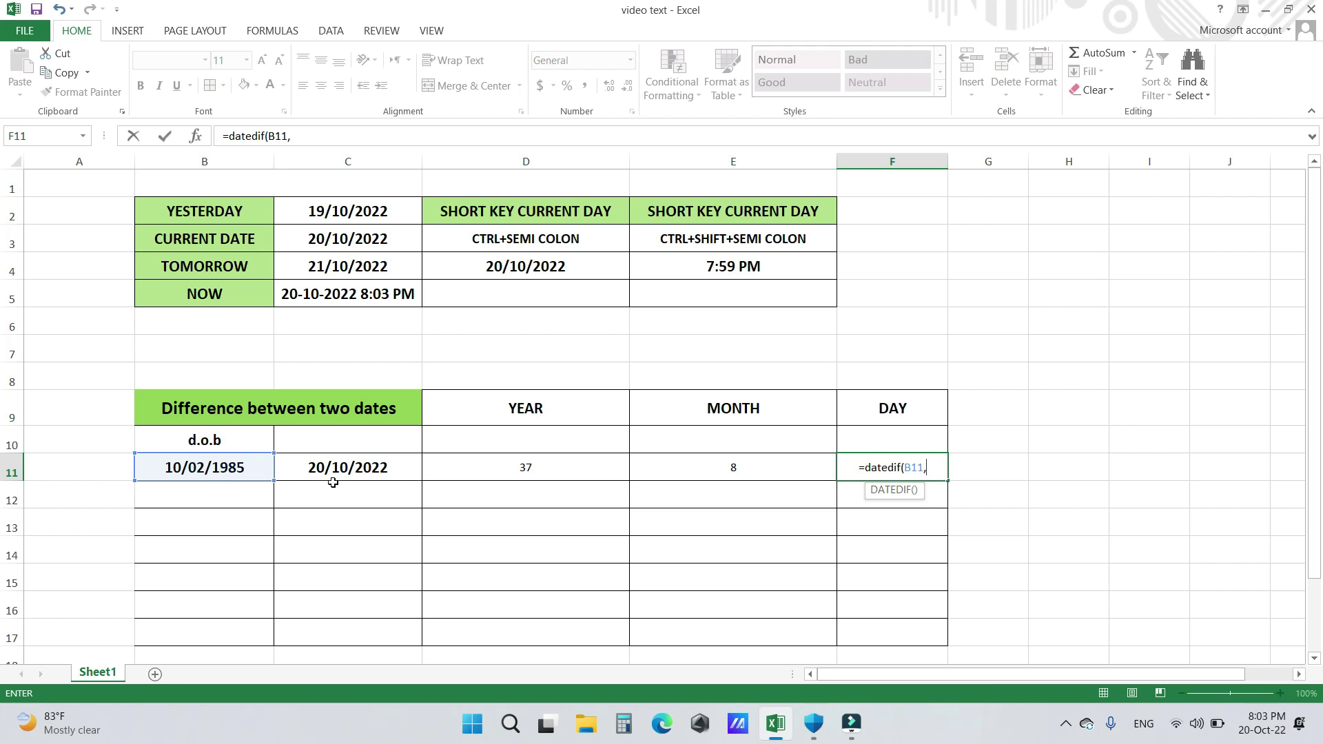
{"action": "left_click", "coordinate": [375, 467]}
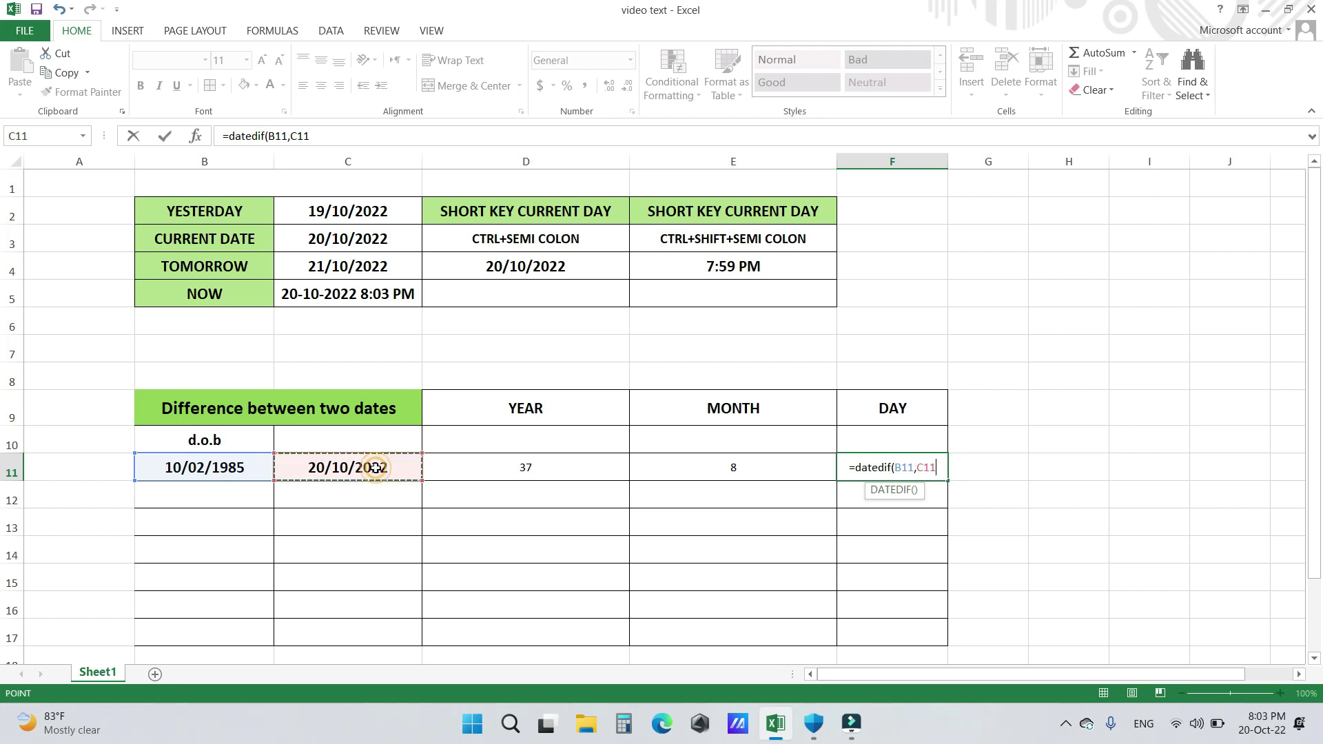
{"action": "type", "text": ",\""}
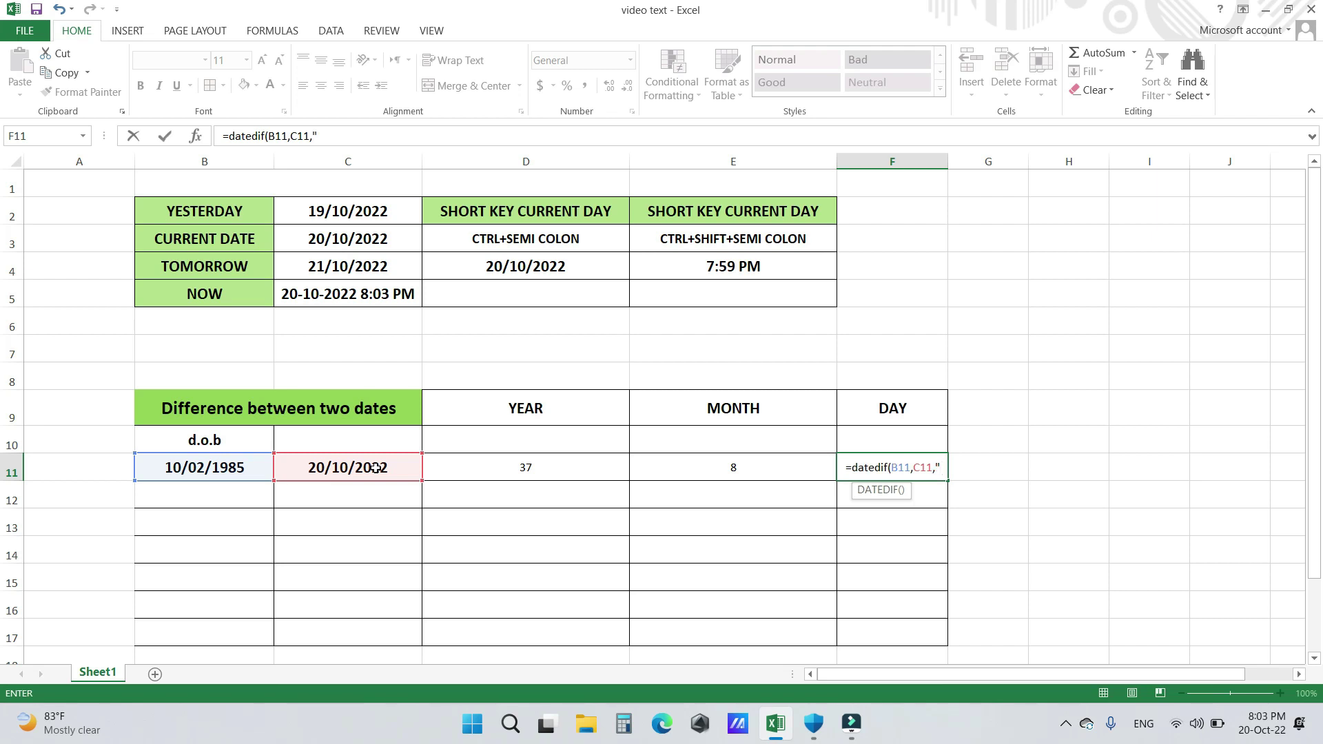
{"action": "type", "text": "md"}
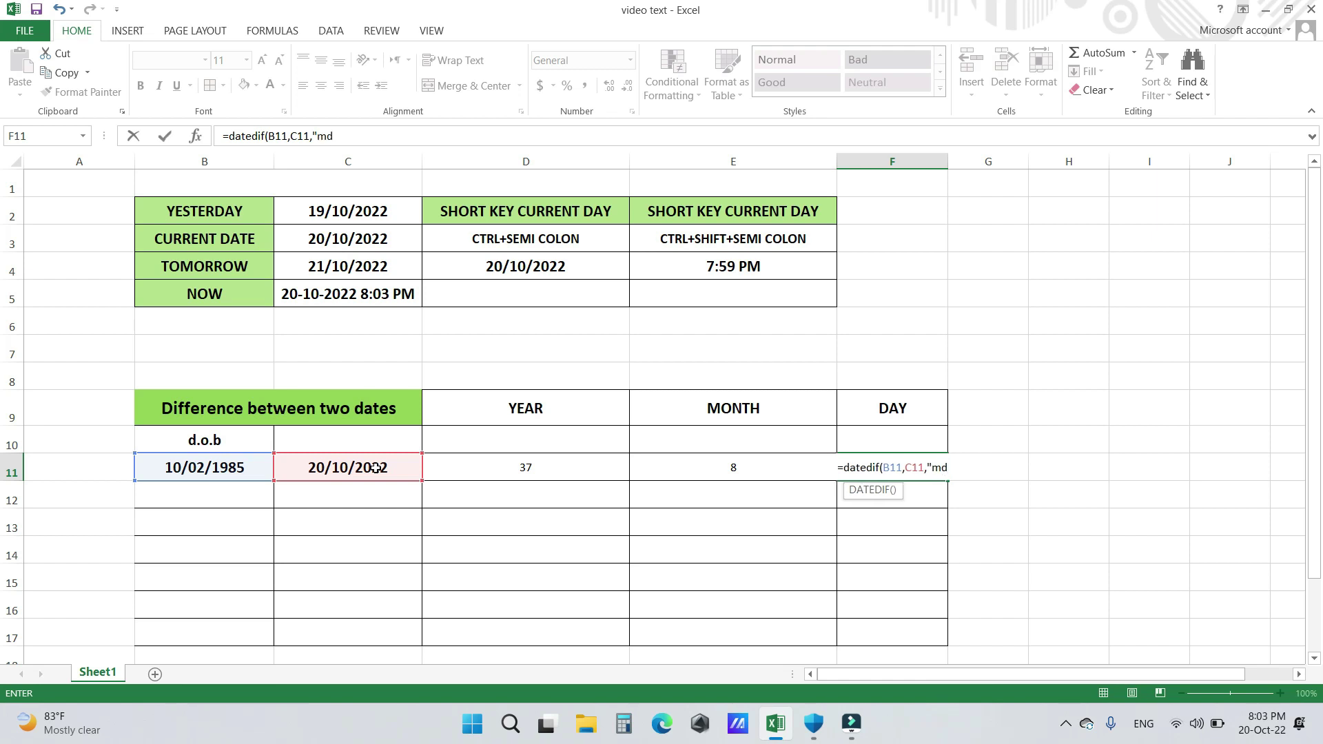
{"action": "type", "text": "\")"}
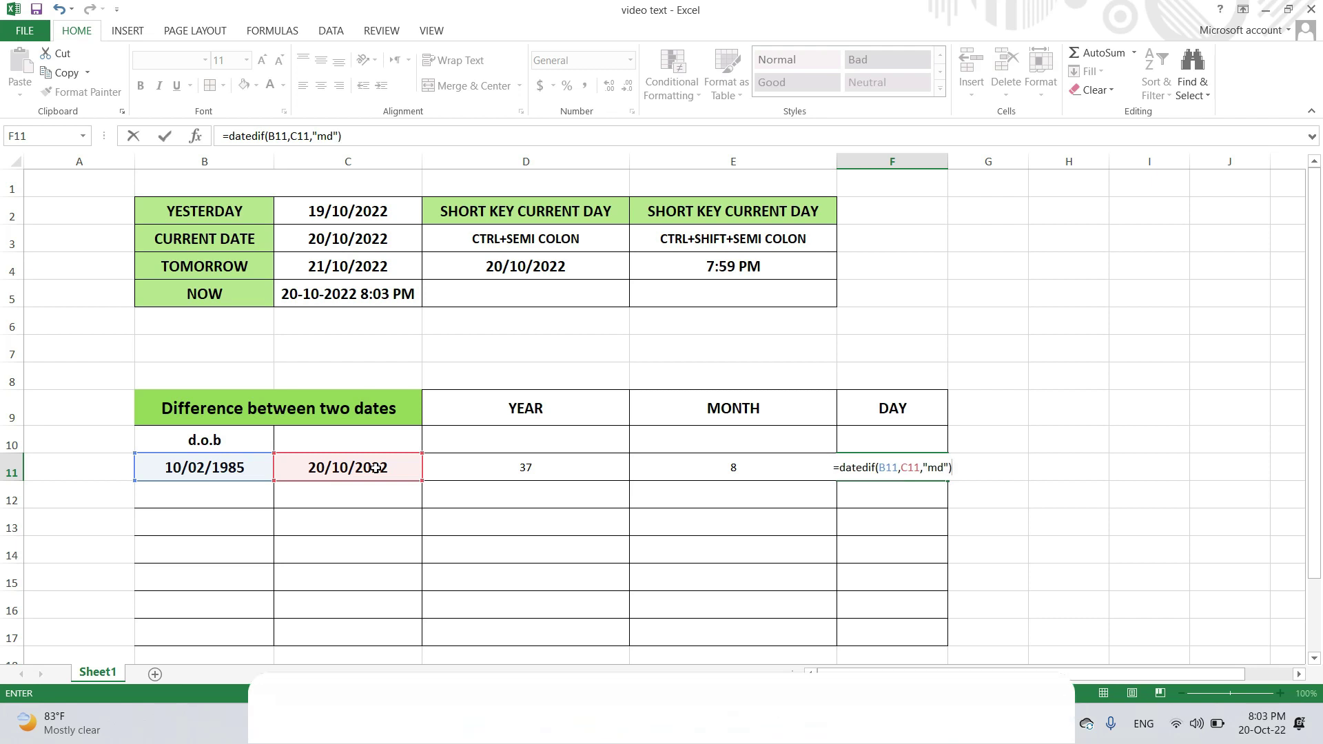
{"action": "key", "text": "Return"}
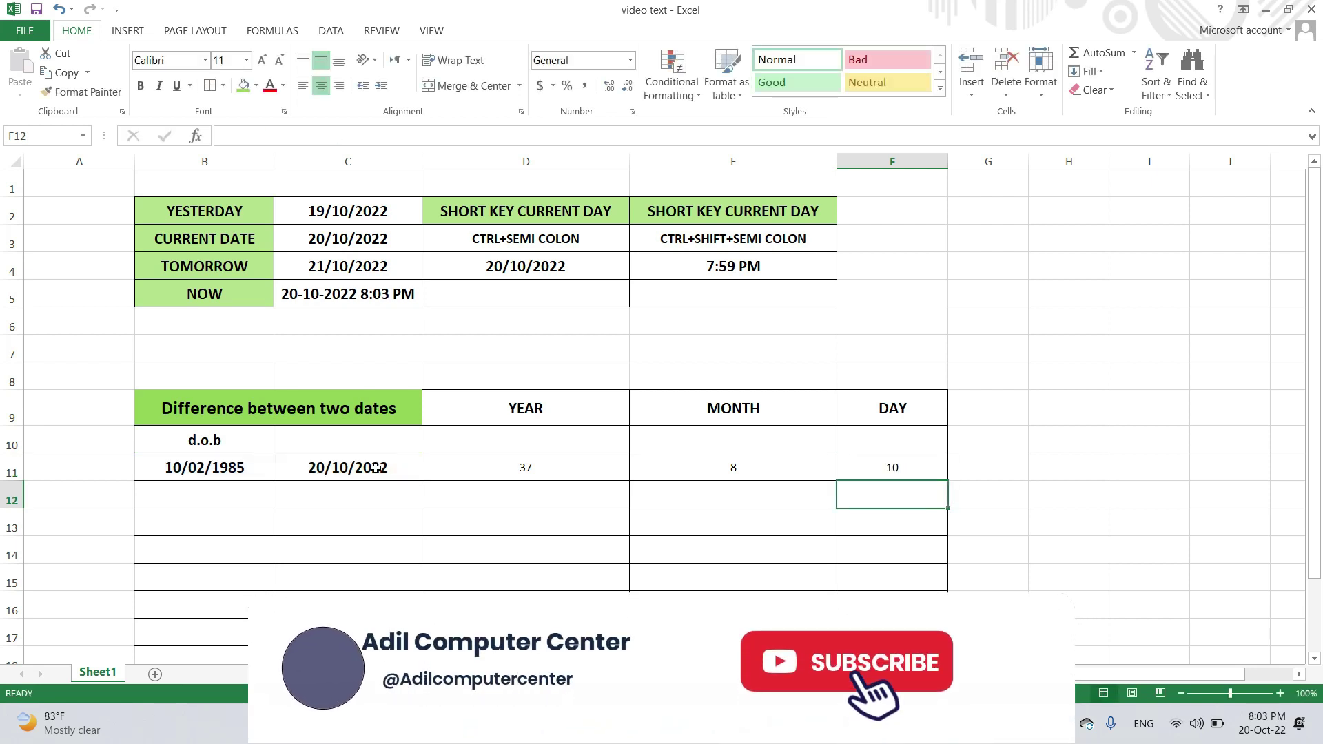
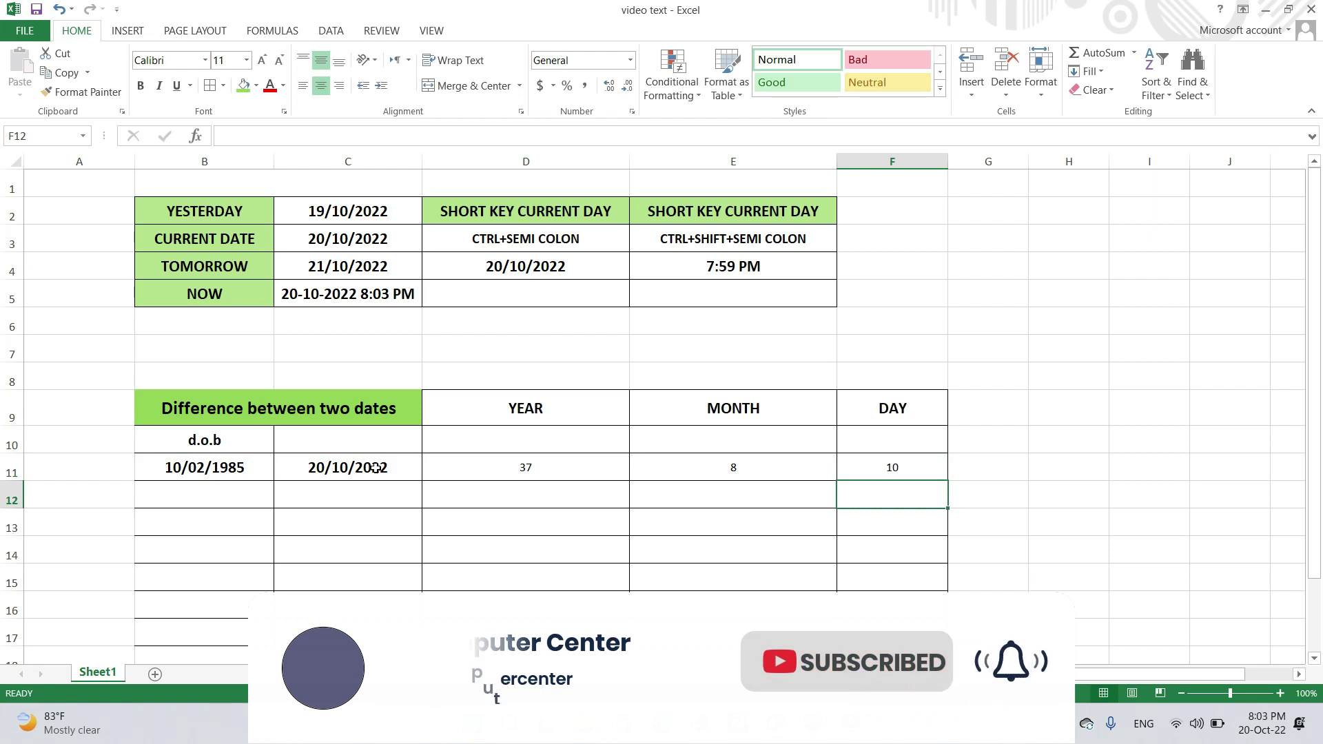
Format the results 37, 8 and 10 in D11:F11 as bold, green-filled, 16-point text
{"action": "left_click", "coordinate": [540, 464]}
{"action": "left_click_drag", "start_coordinate": [560, 465], "coordinate": [888, 470]}
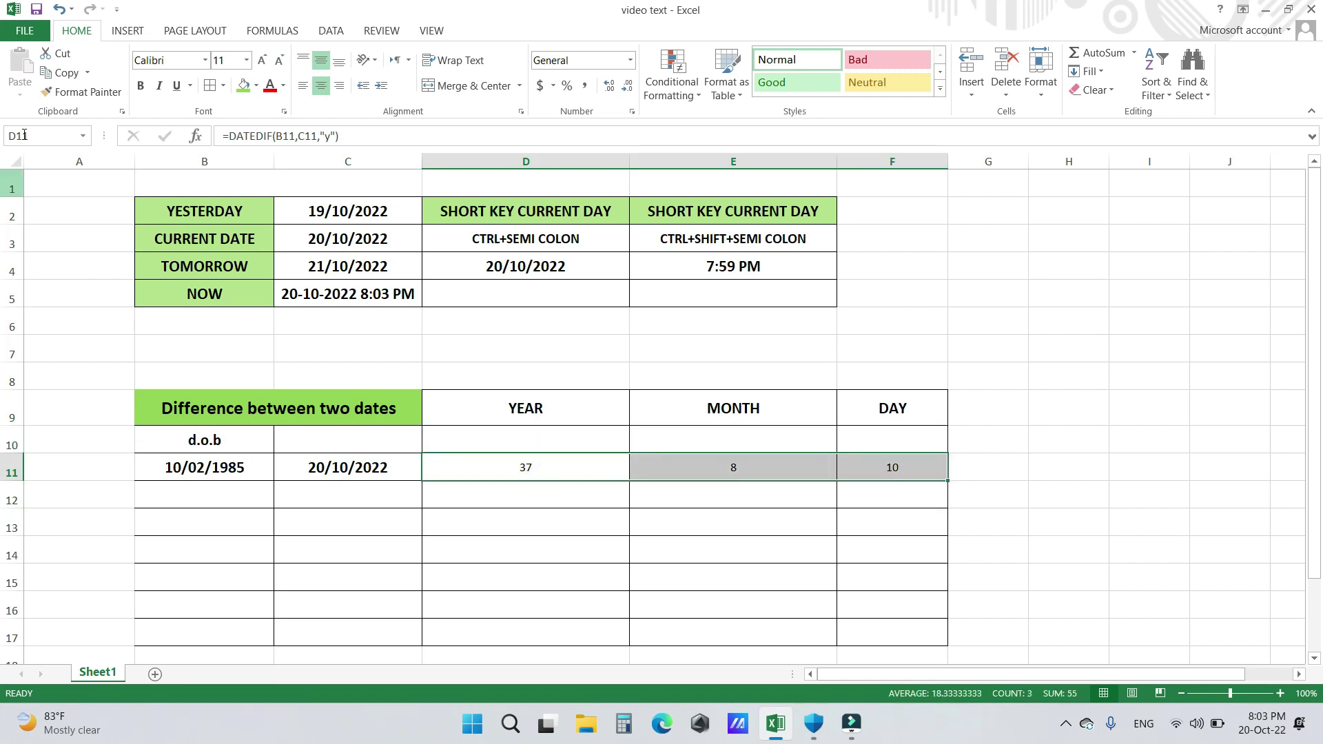
{"action": "left_click", "coordinate": [141, 87]}
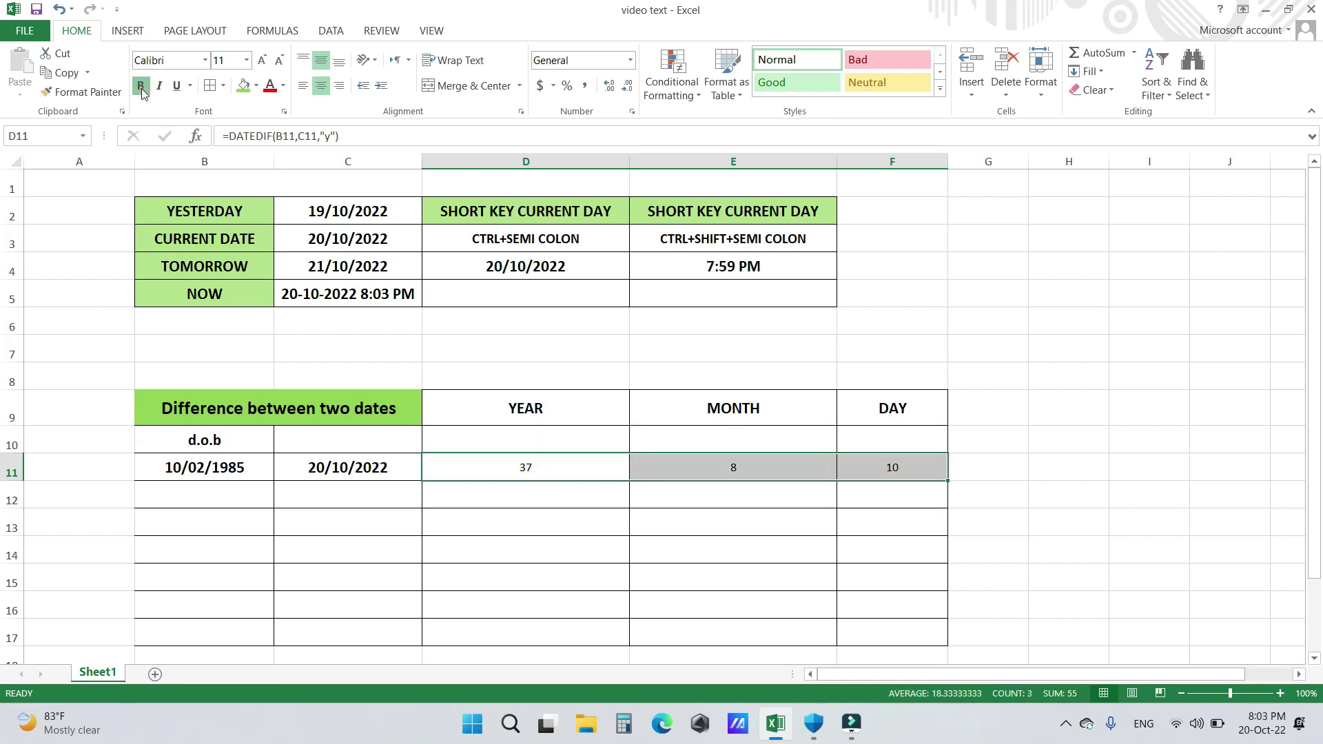
{"action": "left_click", "coordinate": [243, 86]}
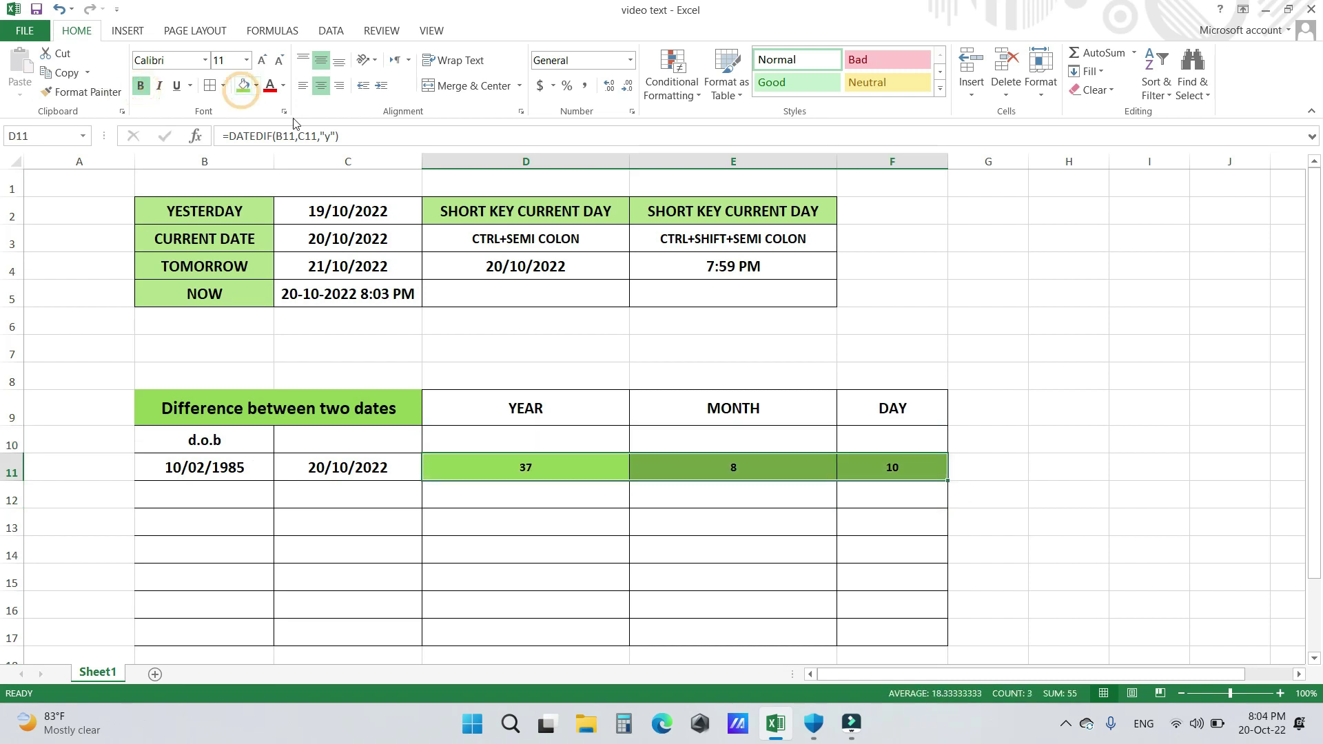
{"action": "left_click", "coordinate": [248, 60]}
{"action": "left_click", "coordinate": [221, 176]}
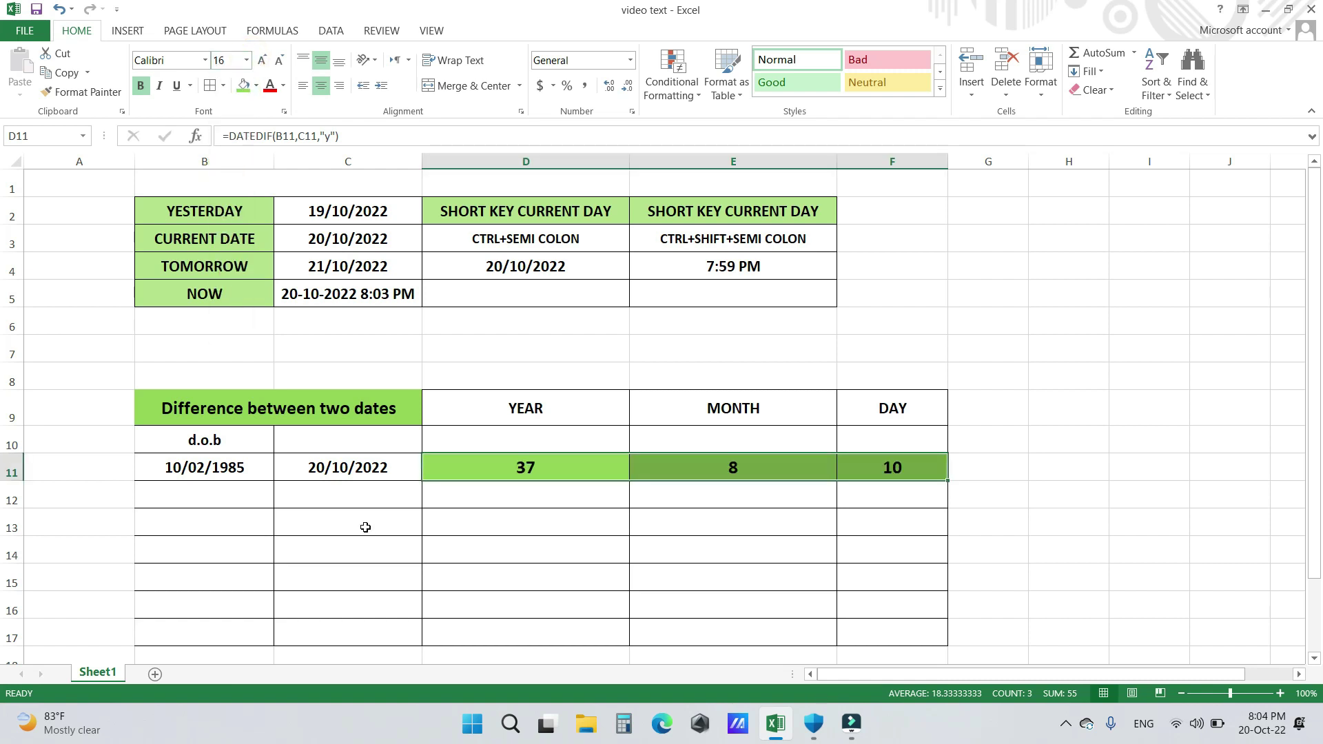